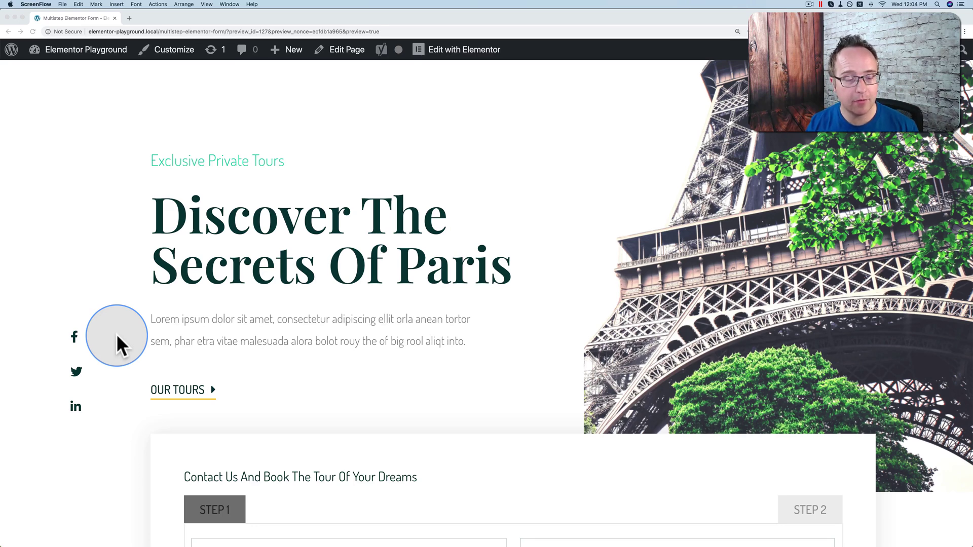
On the live page, fill step 1 with a test full name and phone number and go to step 2
{"action": "scroll", "coordinate": [150, 321], "scroll_direction": "down", "scroll_amount": 1}
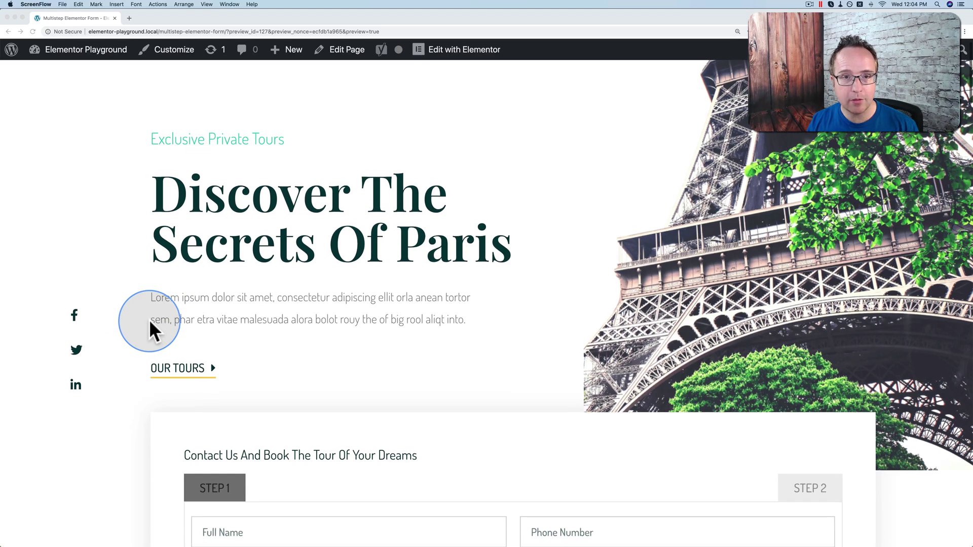
{"action": "scroll", "coordinate": [149, 320], "scroll_direction": "down", "scroll_amount": 8}
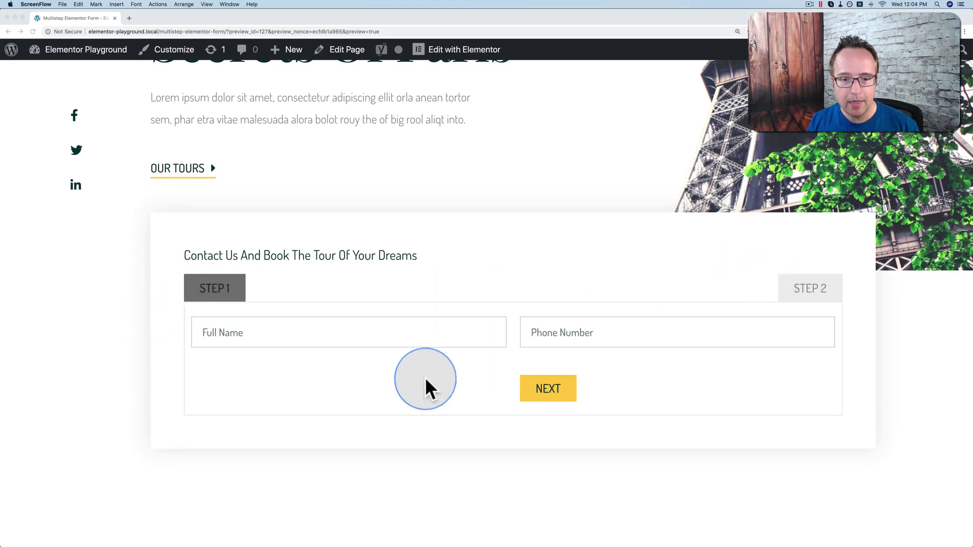
{"action": "left_click", "coordinate": [345, 332]}
{"action": "type", "text": "Bjorn"}
{"action": "key", "text": "Tab"}
{"action": "type", "text": "235234"}
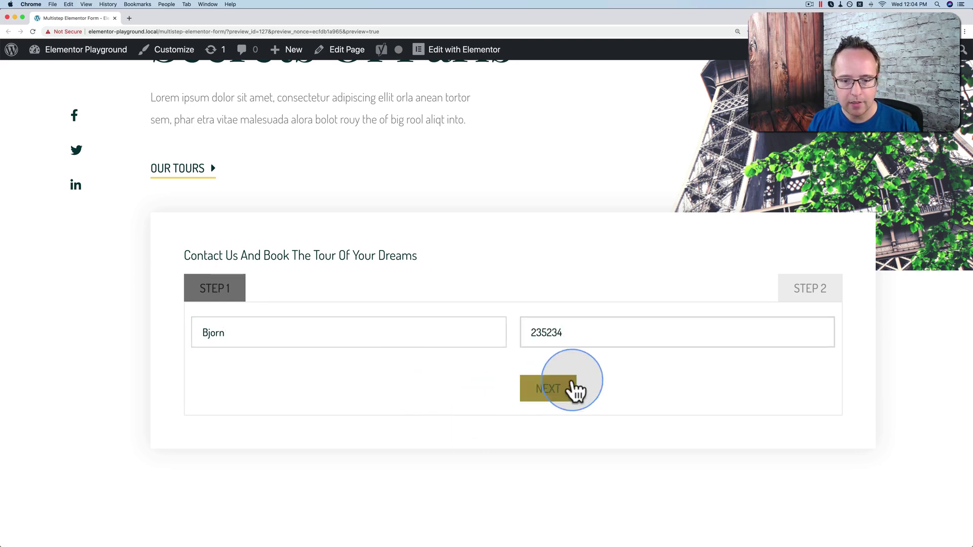
{"action": "left_click", "coordinate": [576, 390]}
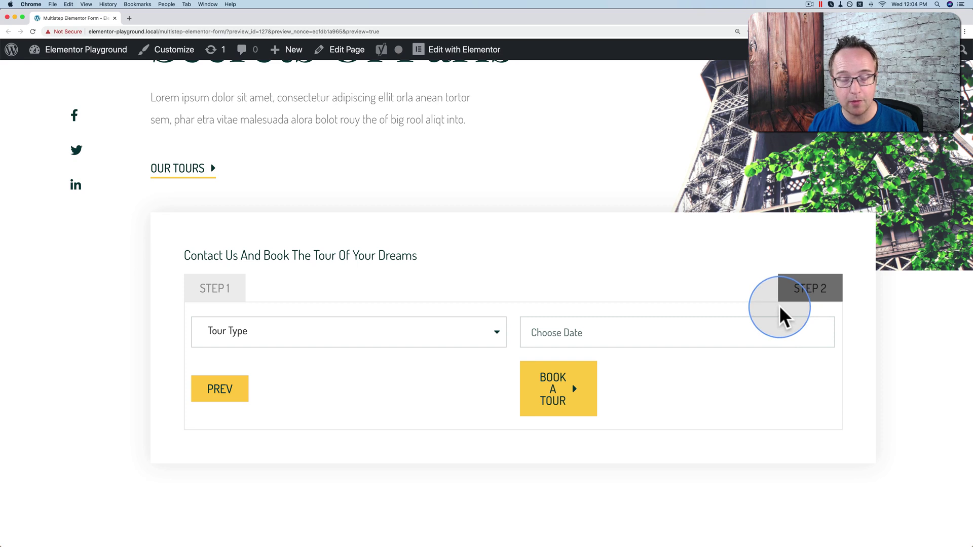
Choose the Seine River Day Cruise tour for April 16 and submit the booking
{"action": "left_click", "coordinate": [393, 337]}
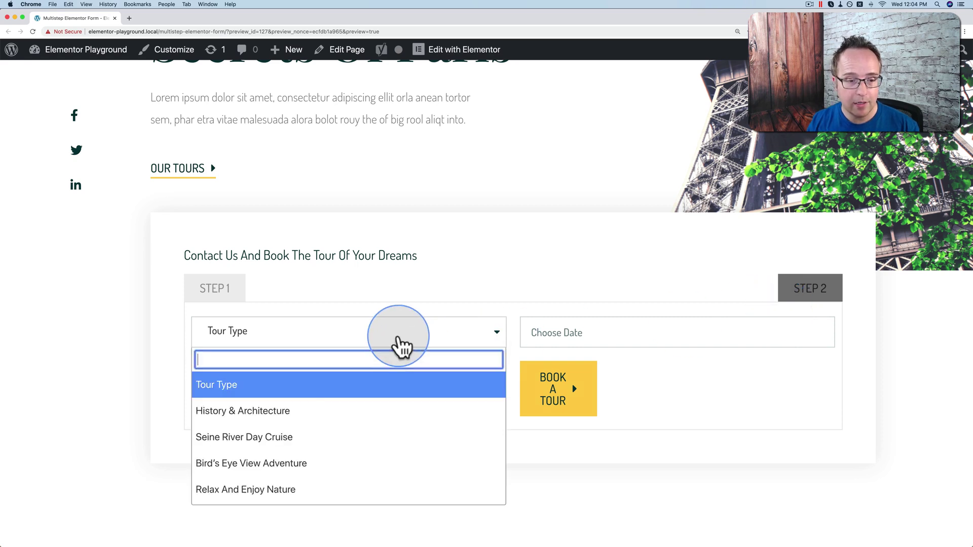
{"action": "left_click", "coordinate": [282, 437]}
{"action": "left_click", "coordinate": [554, 340]}
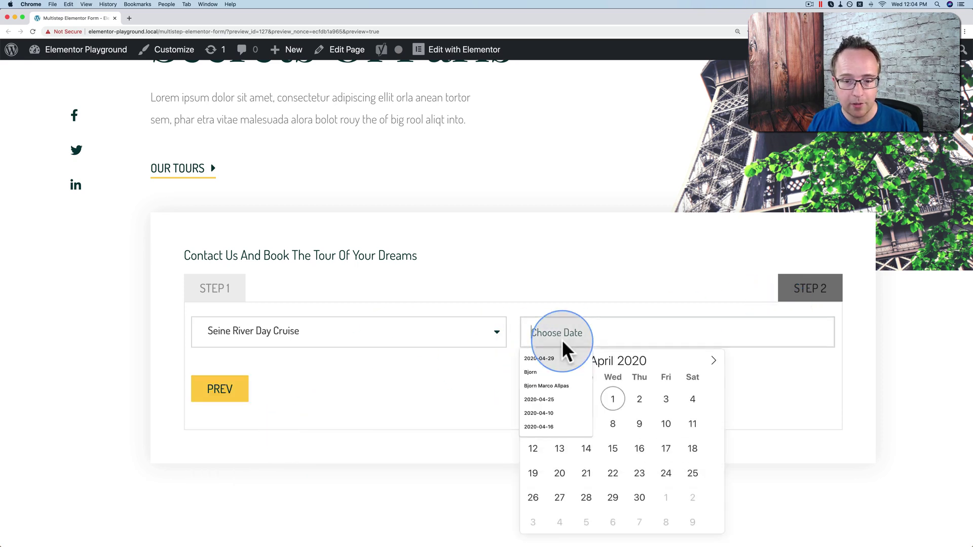
{"action": "left_click", "coordinate": [637, 451]}
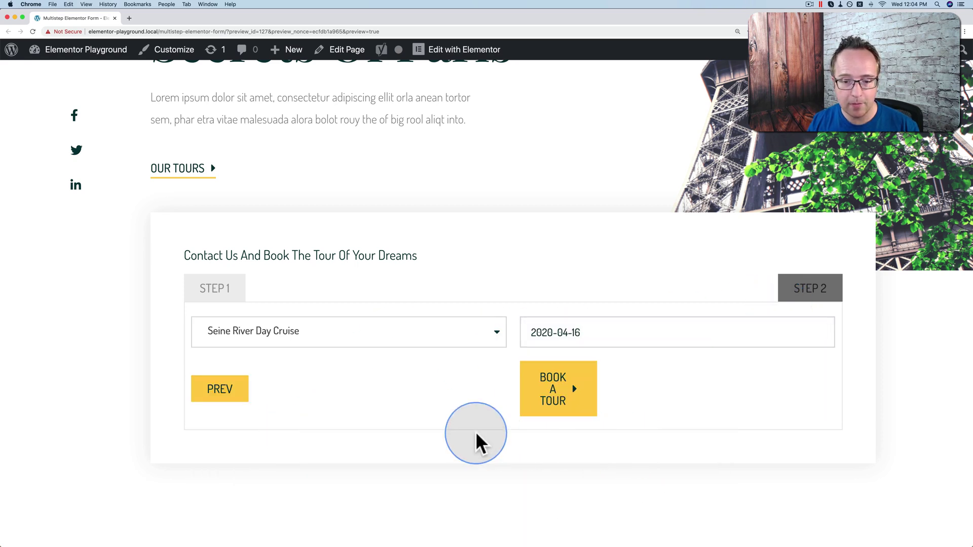
{"action": "left_click", "coordinate": [561, 393]}
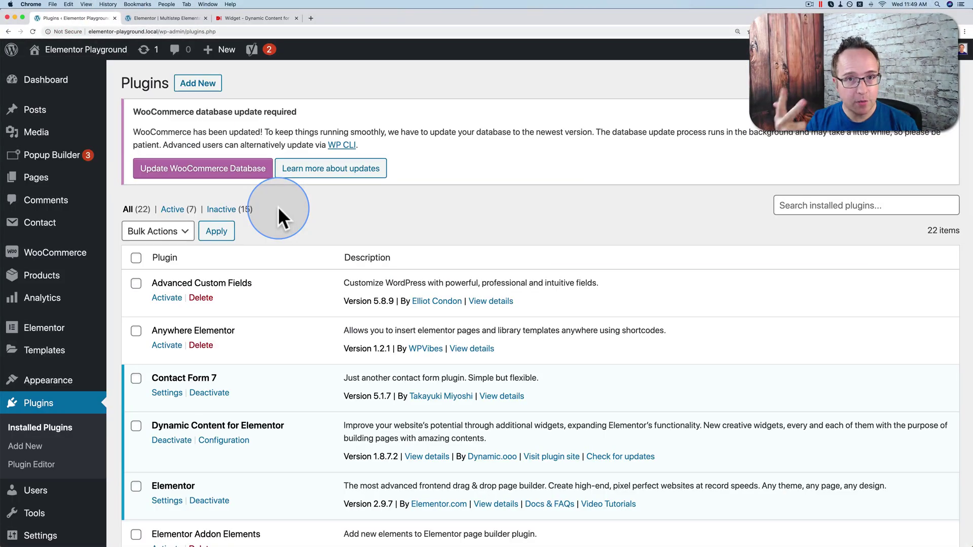
{"action": "scroll", "coordinate": [278, 205], "scroll_direction": "down", "scroll_amount": 3}
{"action": "scroll", "coordinate": [277, 206], "scroll_direction": "down", "scroll_amount": 3}
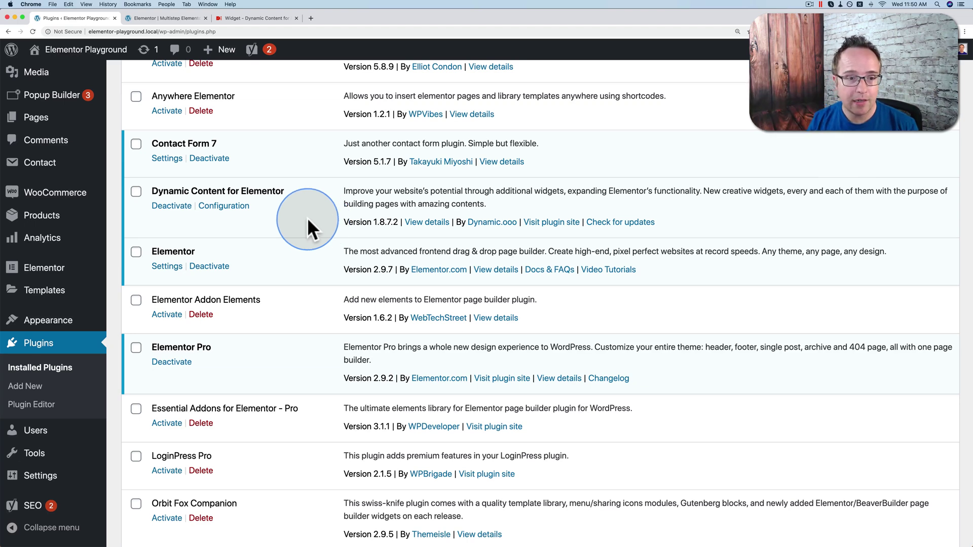
Switch to the Elementor editor tab and scroll down to the Paris tour booking form
{"action": "left_click", "coordinate": [142, 18]}
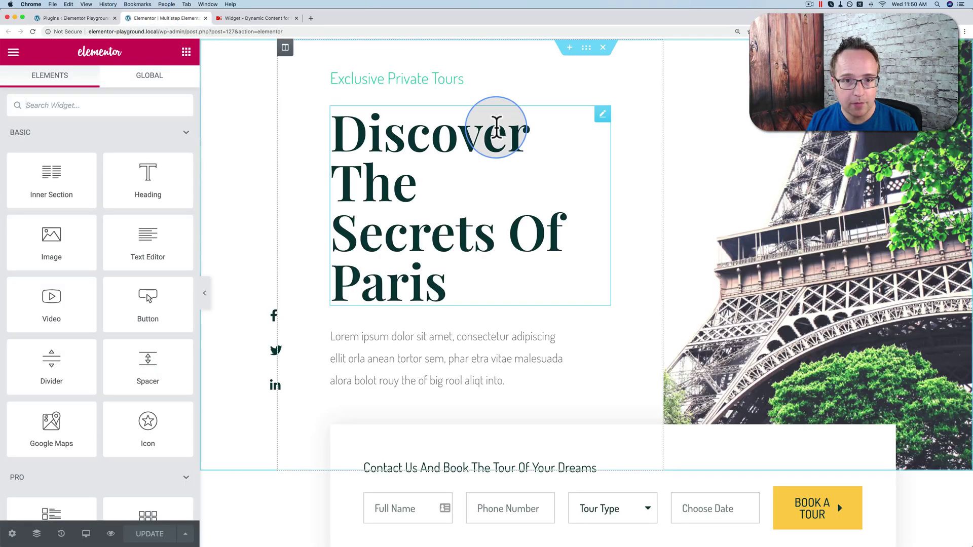
{"action": "scroll", "coordinate": [224, 219], "scroll_direction": "down", "scroll_amount": 5}
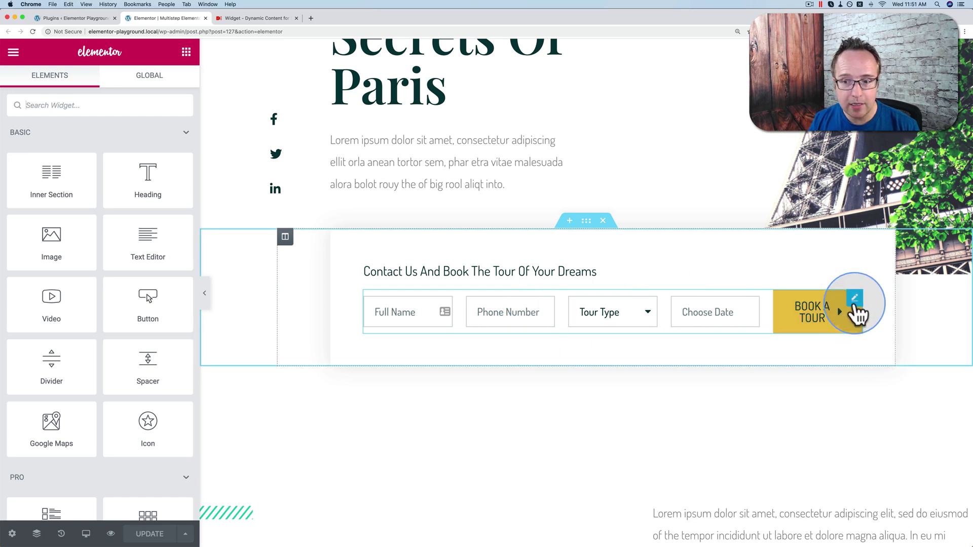
Add a Step-type form field labelled 'Step 1' and drag it above Full Name
{"action": "left_click", "coordinate": [501, 312]}
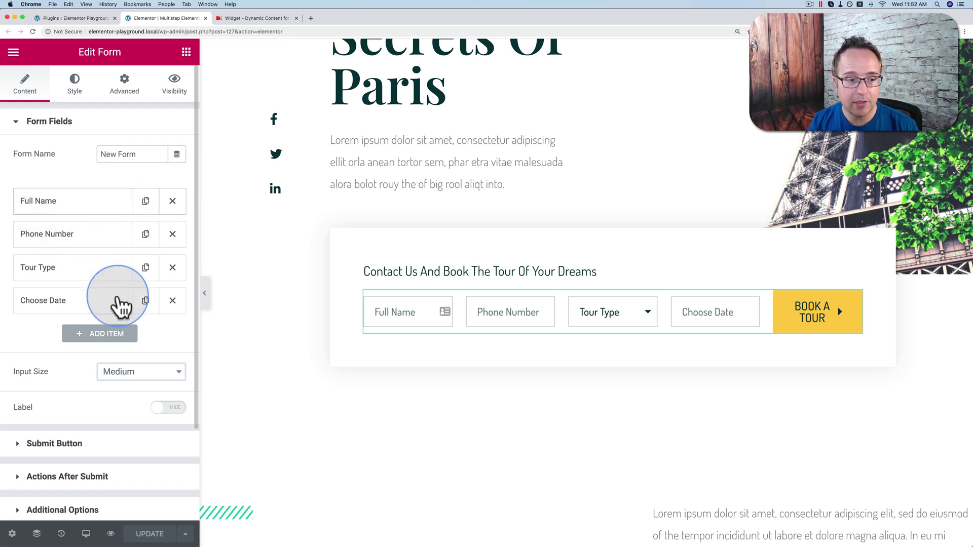
{"action": "left_click", "coordinate": [97, 338]}
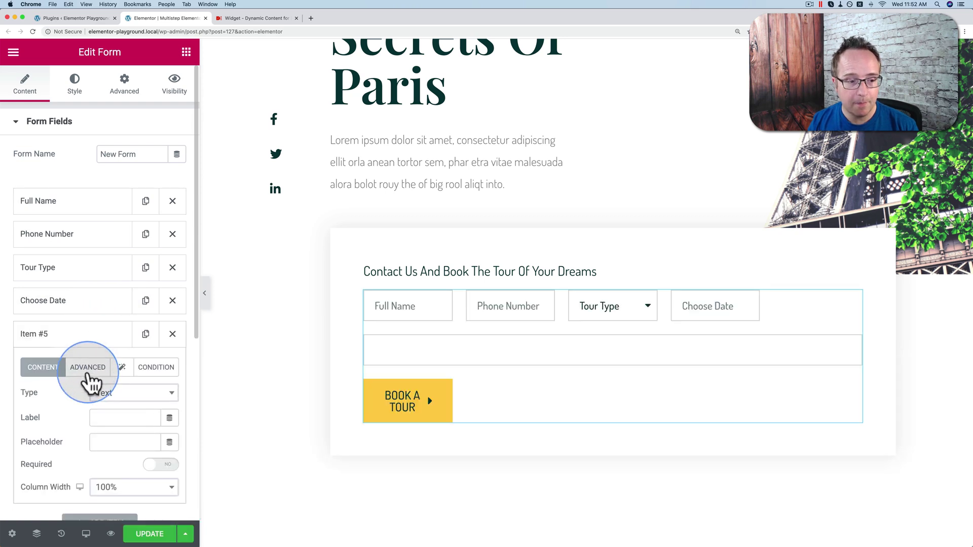
{"action": "left_click", "coordinate": [108, 399]}
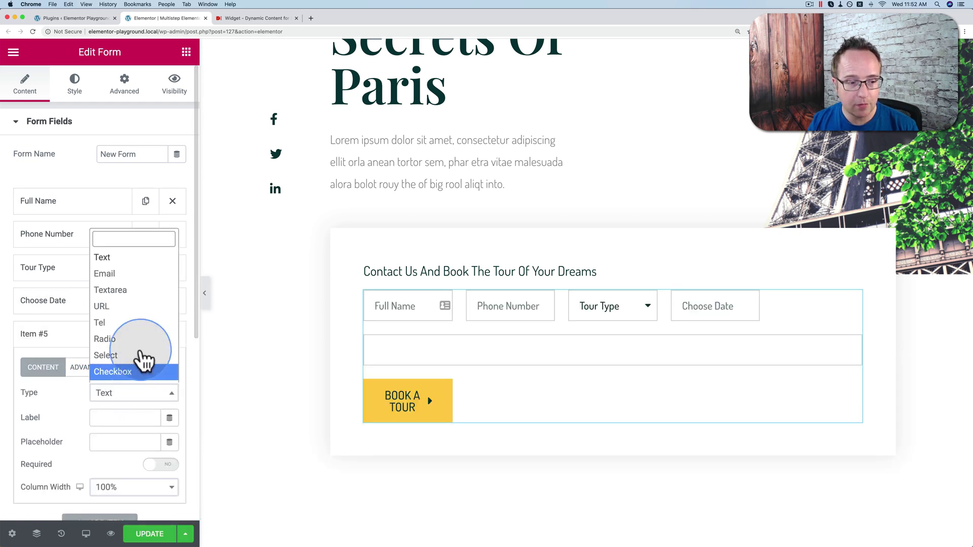
{"action": "scroll", "coordinate": [122, 365], "scroll_direction": "down", "scroll_amount": 10}
{"action": "left_click", "coordinate": [108, 375]}
{"action": "scroll", "coordinate": [56, 405], "scroll_direction": "down", "scroll_amount": 4}
{"action": "left_click", "coordinate": [112, 320]}
{"action": "type", "text": "Step 1"}
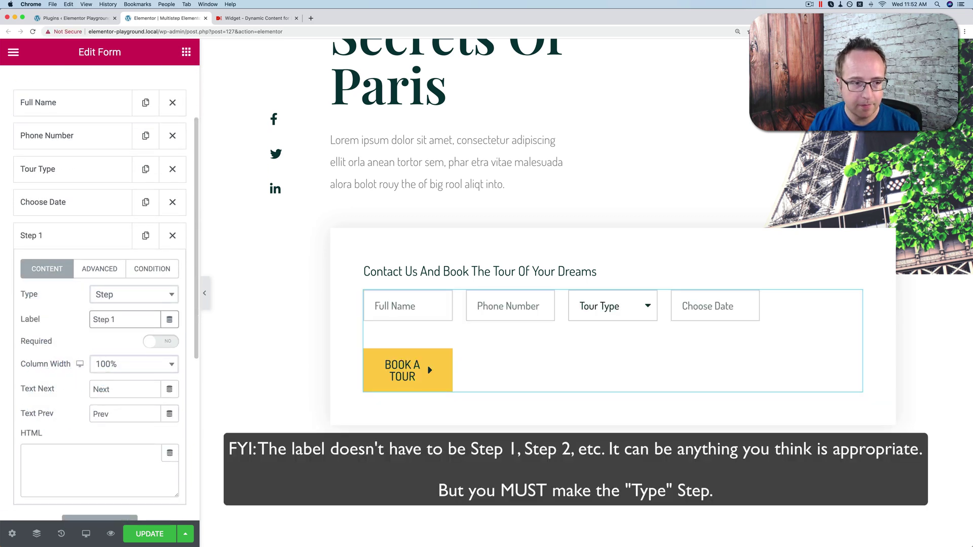
{"action": "left_click_drag", "start_coordinate": [56, 245], "coordinate": [76, 102]}
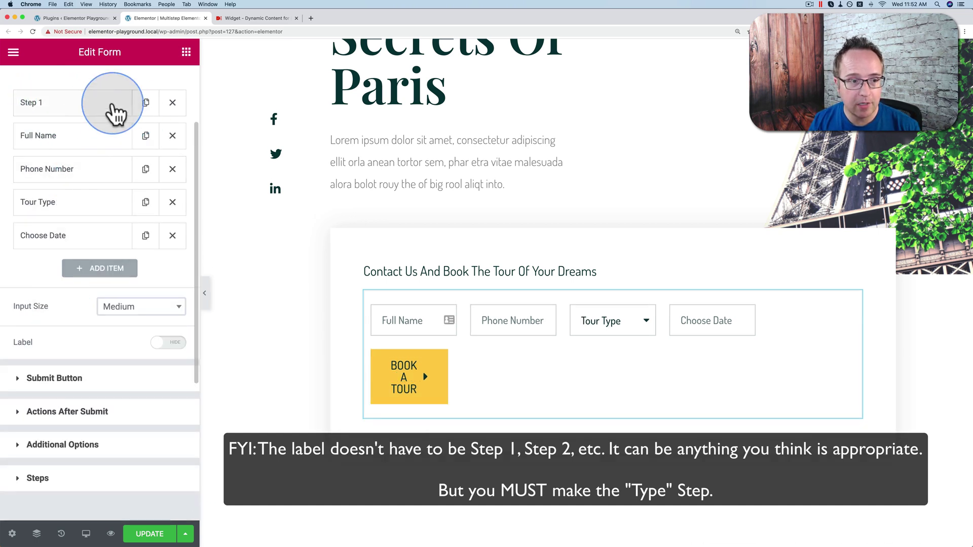
Add a Step-type field labelled 'Step 2' and place it between Phone Number and Tour Type
{"action": "left_click", "coordinate": [104, 268]}
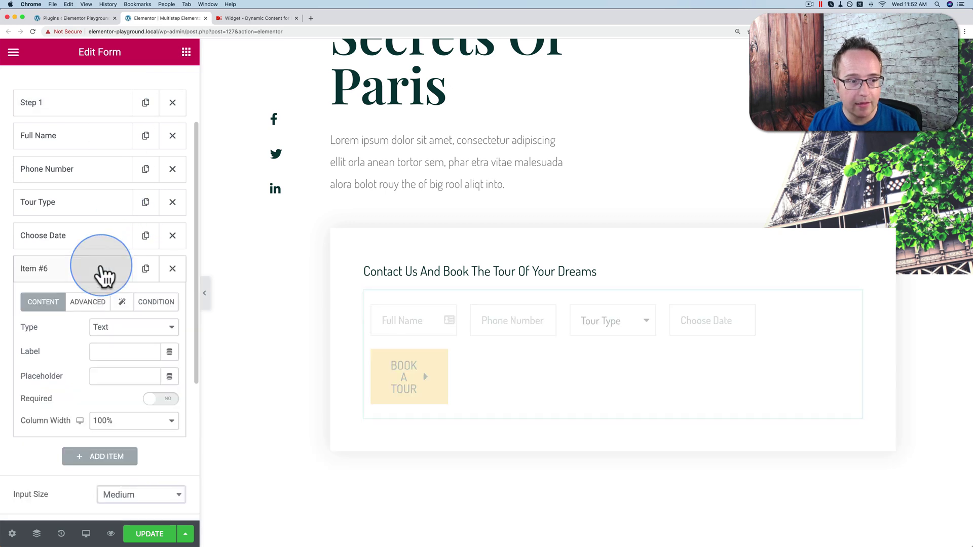
{"action": "left_click", "coordinate": [108, 327]}
{"action": "scroll", "coordinate": [117, 478], "scroll_direction": "down", "scroll_amount": 5}
{"action": "left_click", "coordinate": [114, 483]}
{"action": "left_click", "coordinate": [105, 352]}
{"action": "type", "text": "Step 2"}
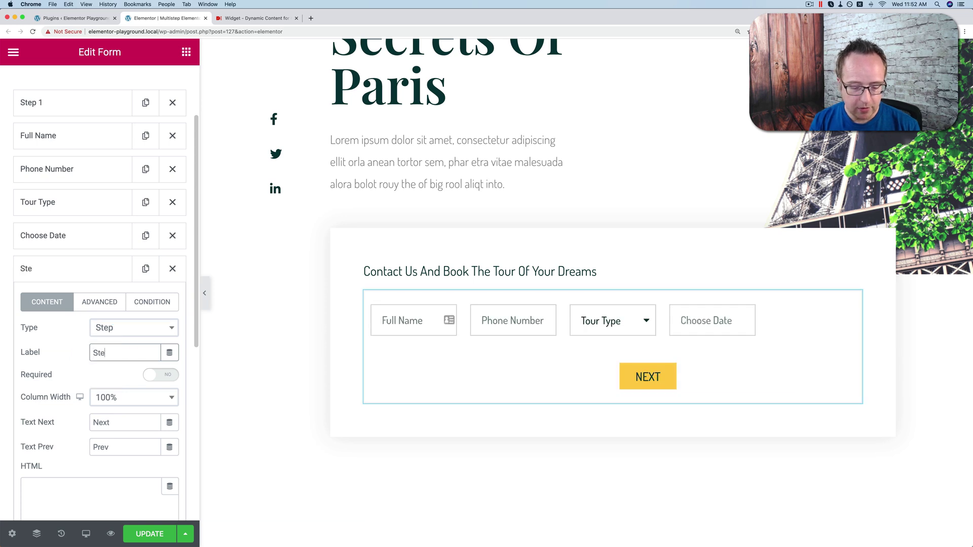
{"action": "left_click", "coordinate": [60, 276]}
{"action": "left_click_drag", "start_coordinate": [60, 277], "coordinate": [87, 207]}
{"action": "left_click", "coordinate": [57, 113]}
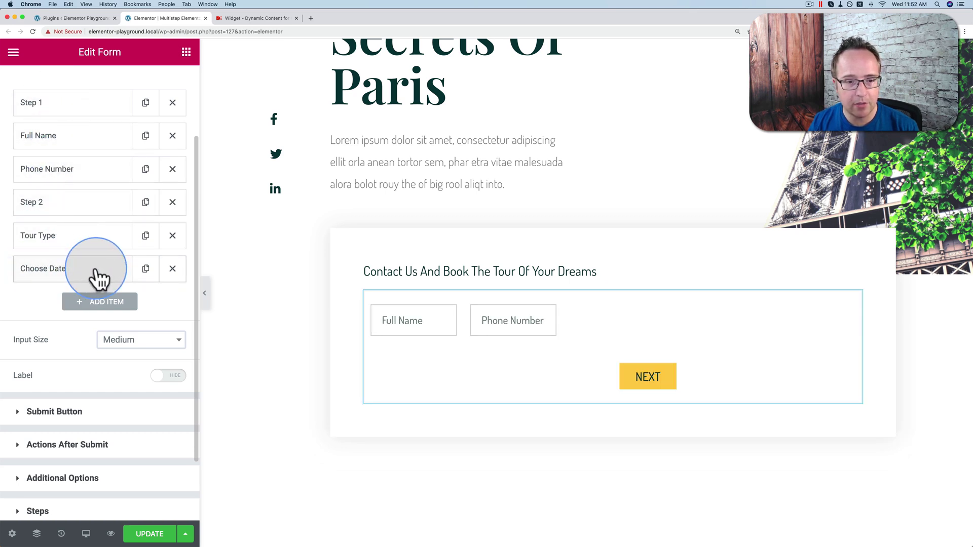
Set the Column Width of both Full Name and Phone Number to 50%
{"action": "left_click", "coordinate": [59, 138]}
{"action": "left_click", "coordinate": [109, 290]}
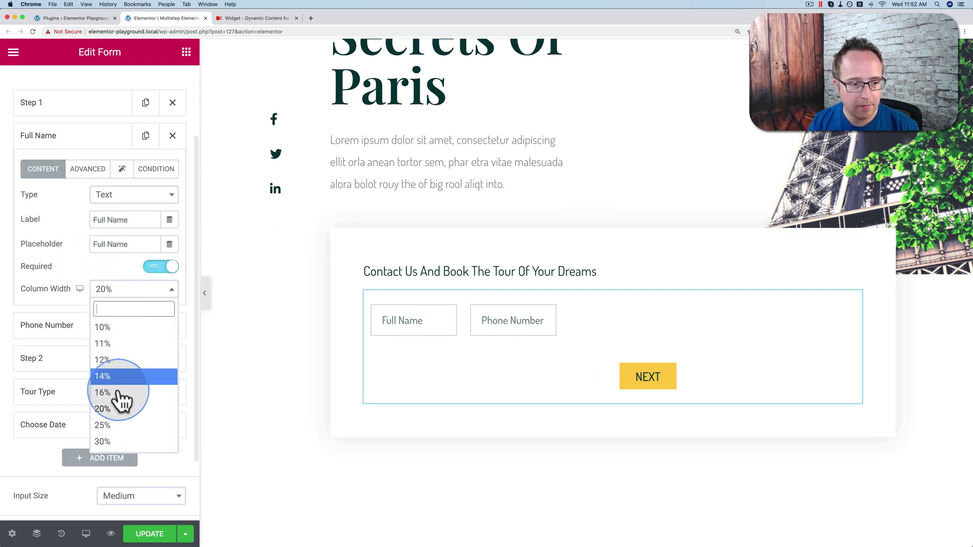
{"action": "scroll", "coordinate": [122, 408], "scroll_direction": "down", "scroll_amount": 5}
{"action": "left_click", "coordinate": [116, 413]}
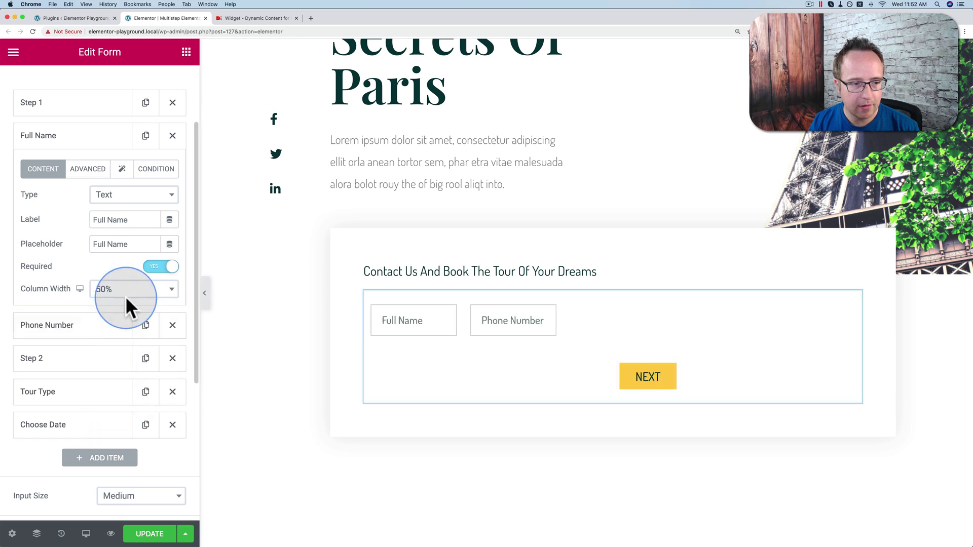
{"action": "left_click", "coordinate": [89, 327]}
{"action": "left_click", "coordinate": [115, 323]}
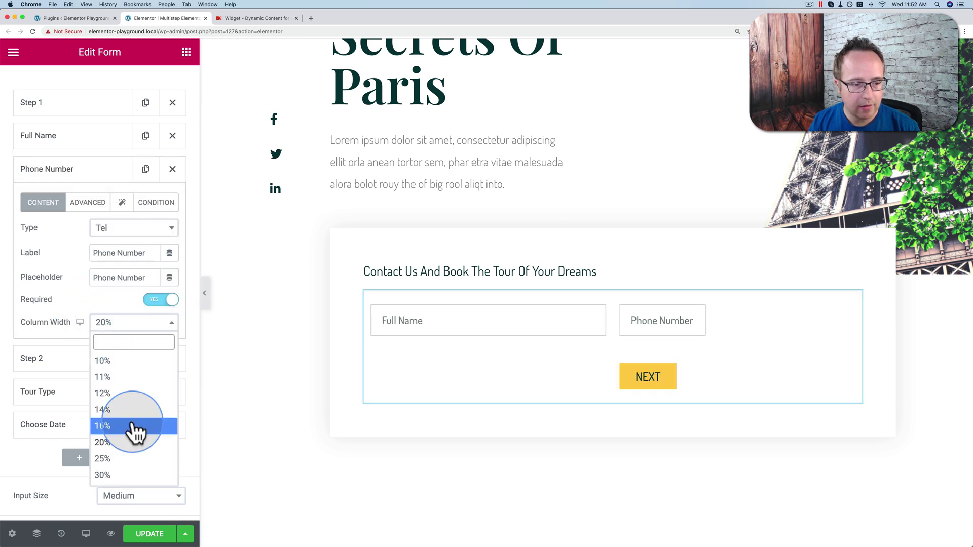
{"action": "scroll", "coordinate": [135, 430], "scroll_direction": "down", "scroll_amount": 5}
{"action": "left_click", "coordinate": [120, 398]}
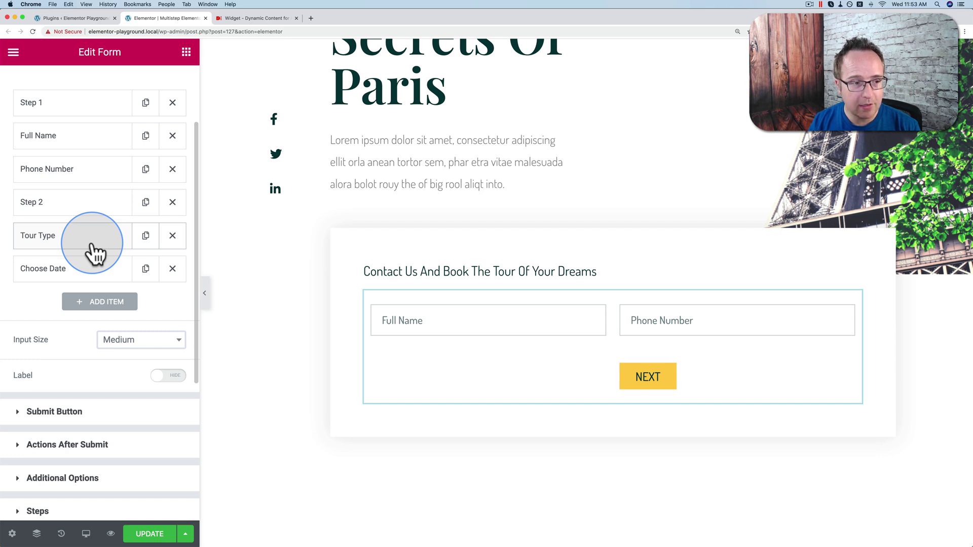
{"action": "left_click_drag", "start_coordinate": [95, 252], "coordinate": [95, 203]}
{"action": "left_click_drag", "start_coordinate": [96, 268], "coordinate": [95, 224]}
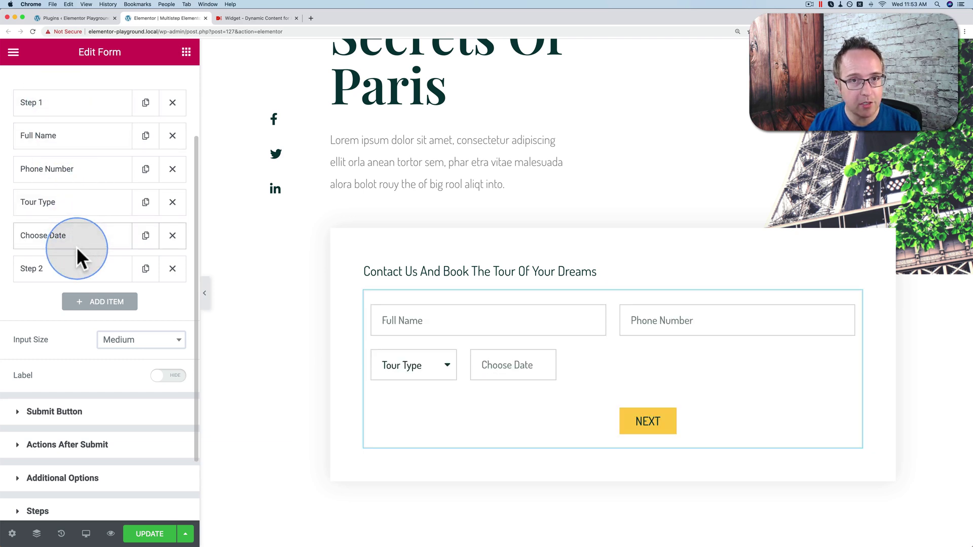
{"action": "left_click_drag", "start_coordinate": [77, 247], "coordinate": [86, 290]}
{"action": "left_click_drag", "start_coordinate": [90, 217], "coordinate": [86, 252]}
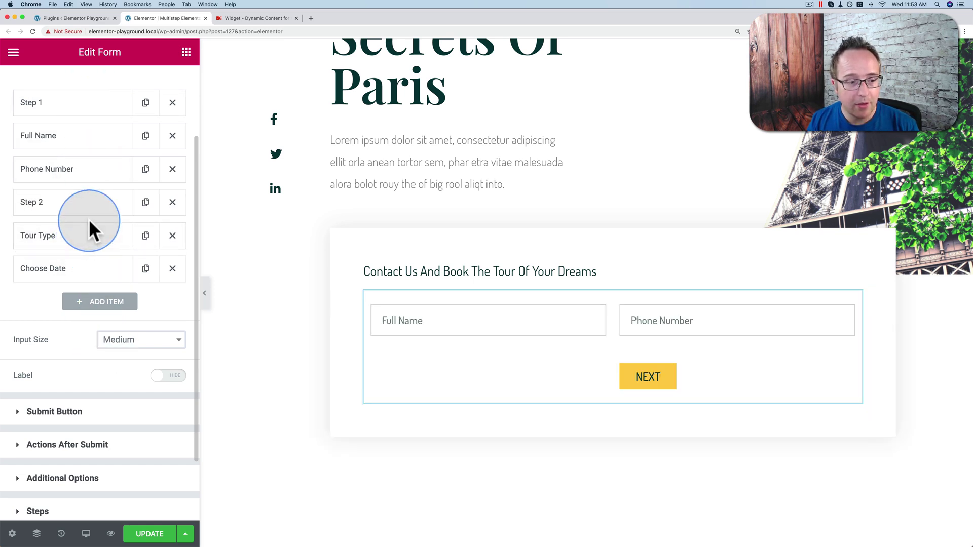
In the form's Steps settings, switch Show All steps on and then back off
{"action": "scroll", "coordinate": [89, 359], "scroll_direction": "down", "scroll_amount": 1}
{"action": "scroll", "coordinate": [89, 359], "scroll_direction": "up", "scroll_amount": 2}
{"action": "scroll", "coordinate": [90, 359], "scroll_direction": "down", "scroll_amount": 3}
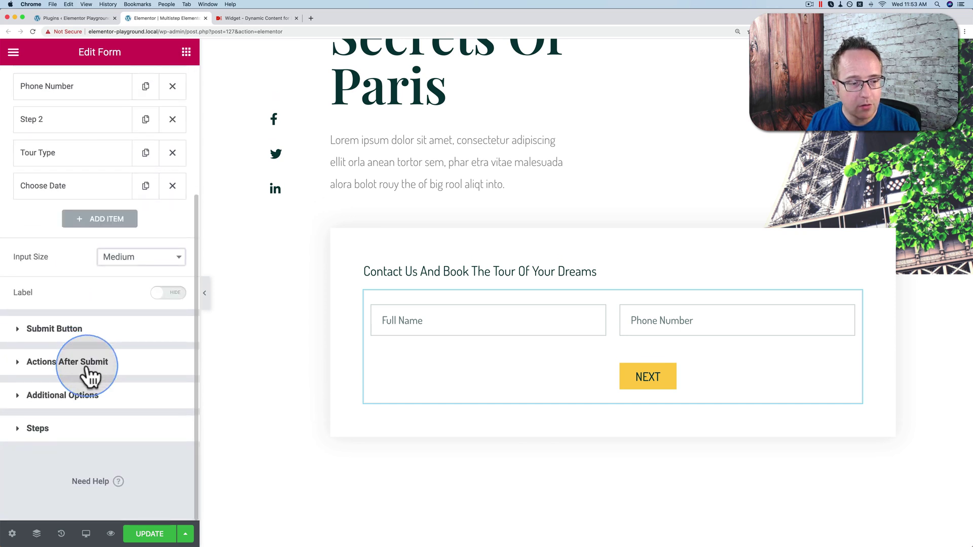
{"action": "left_click", "coordinate": [78, 429]}
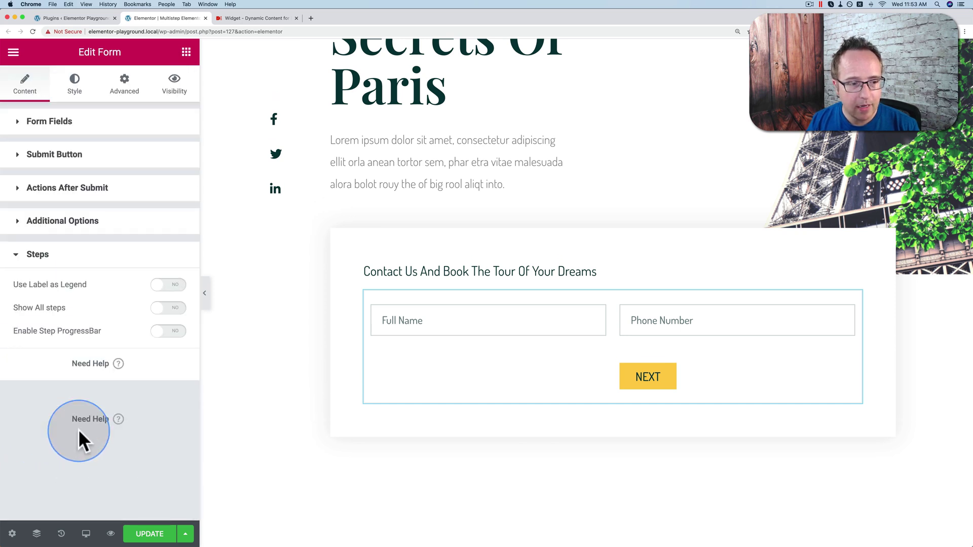
{"action": "left_click", "coordinate": [168, 309]}
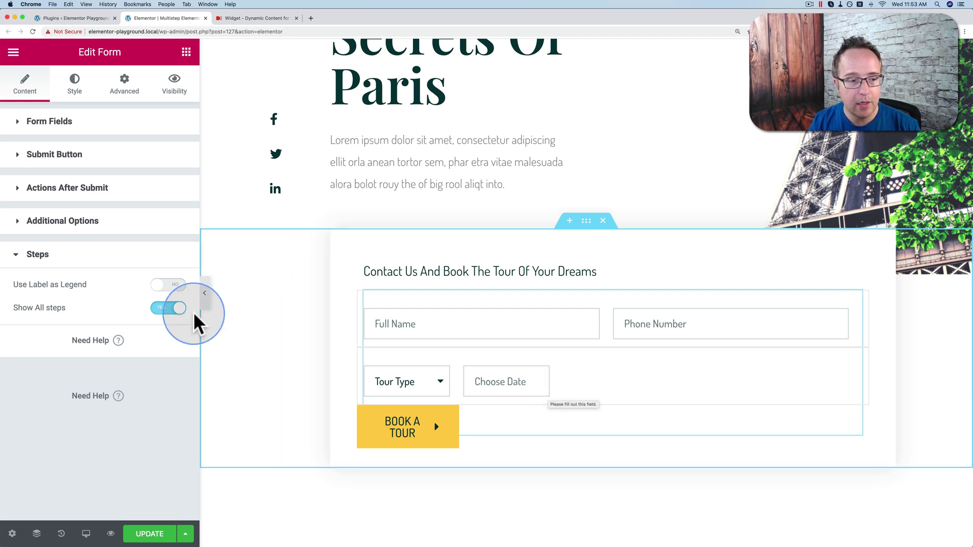
{"action": "left_click", "coordinate": [169, 309]}
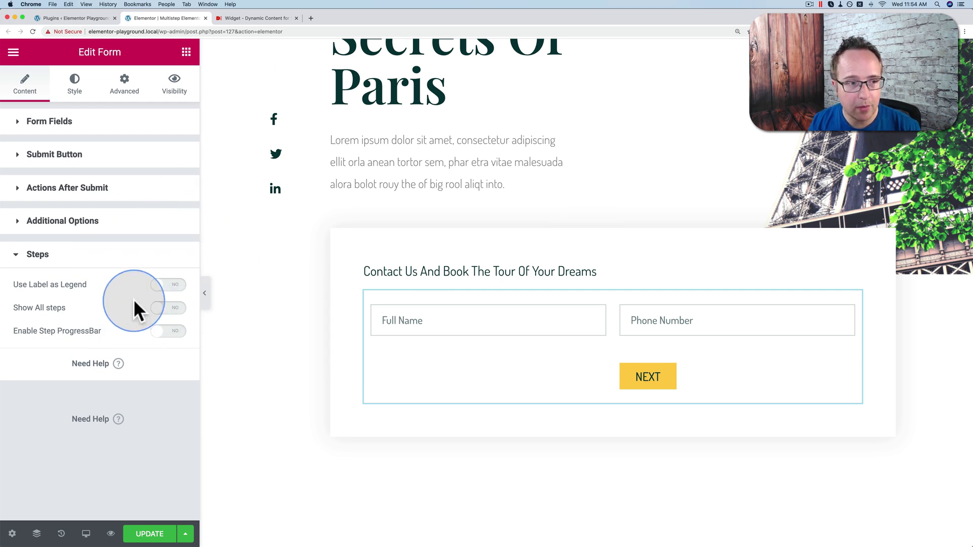
Test step 1 in the preview with a saved name and a phone number, then turn Show All steps on
{"action": "left_click", "coordinate": [444, 338]}
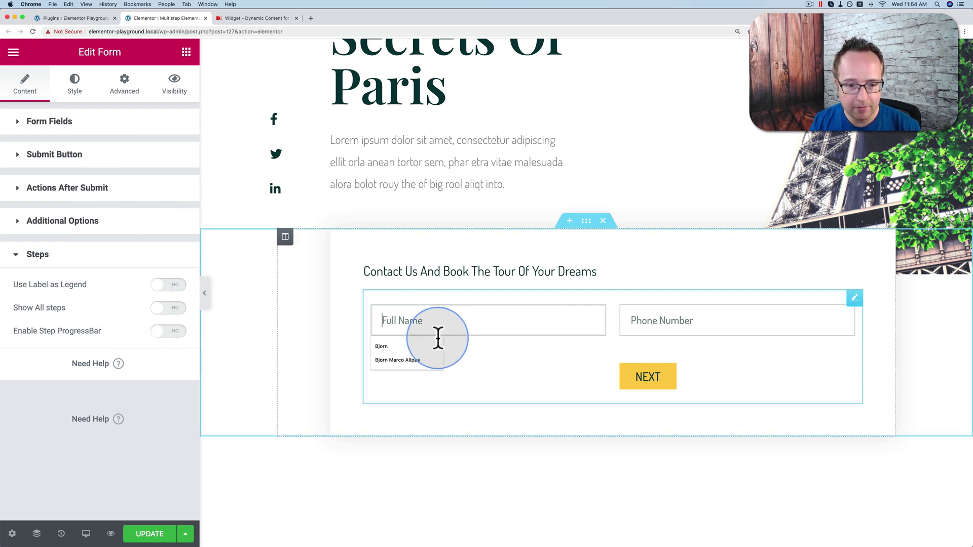
{"action": "left_click", "coordinate": [428, 348]}
{"action": "left_click", "coordinate": [660, 328]}
{"action": "type", "text": "45452345"}
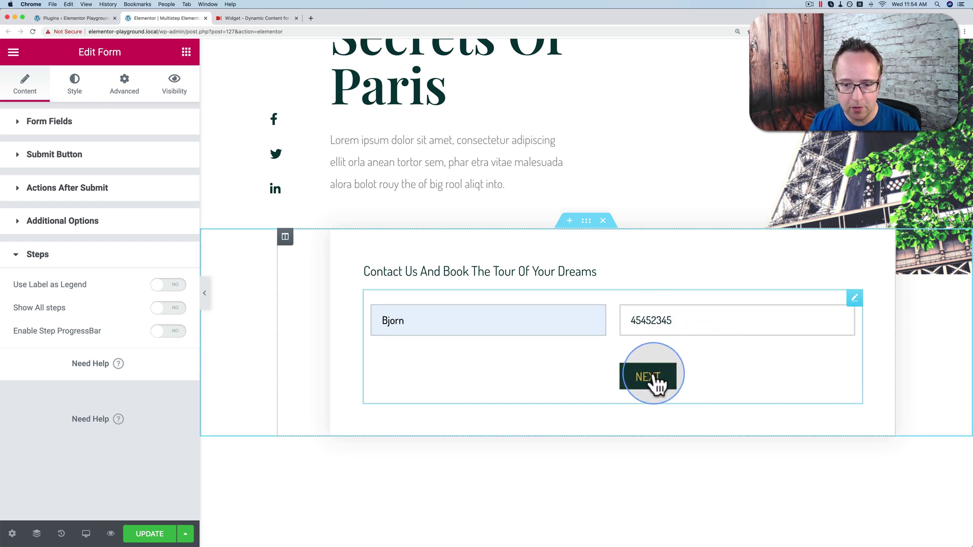
{"action": "left_click", "coordinate": [652, 375]}
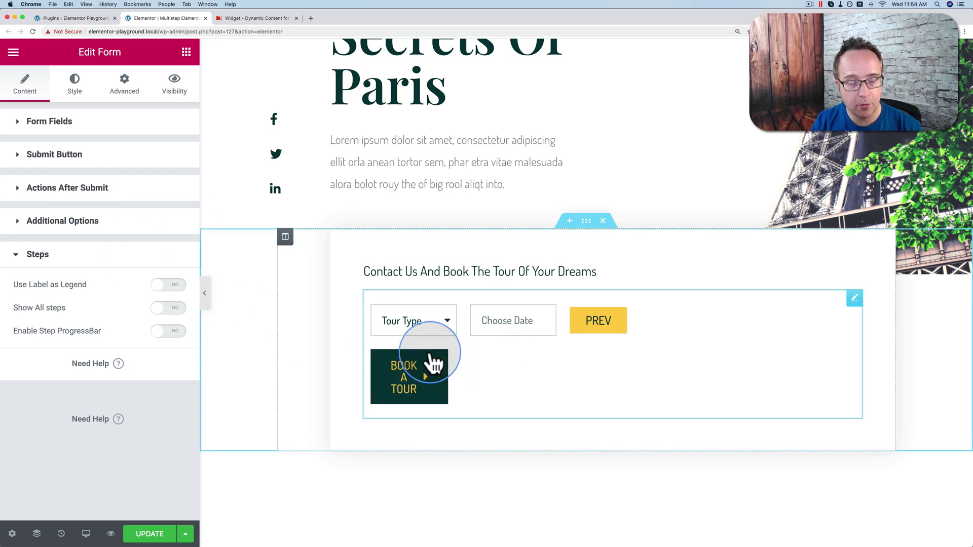
{"action": "left_click", "coordinate": [167, 308]}
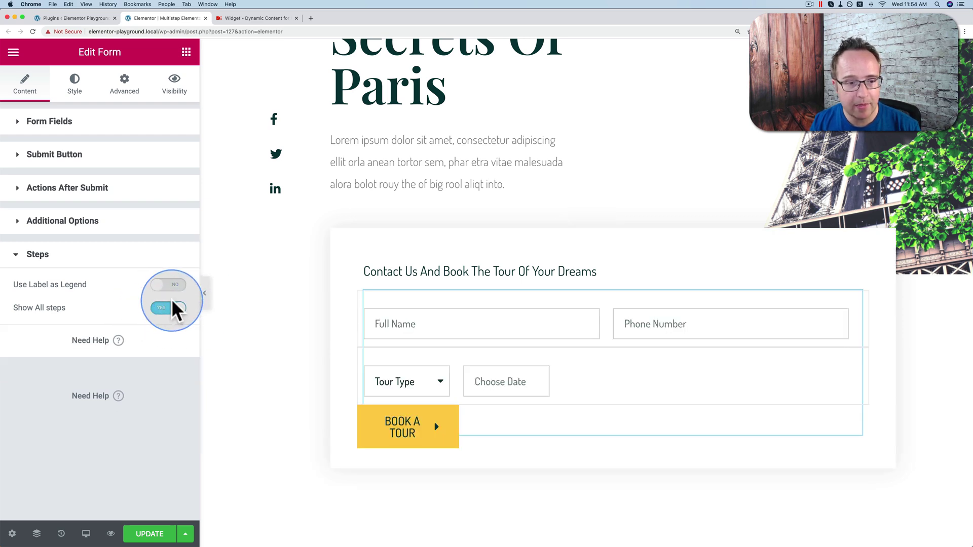
Set the Tour Type field's Column Width to 50%
{"action": "left_click", "coordinate": [35, 132]}
{"action": "left_click", "coordinate": [96, 334]}
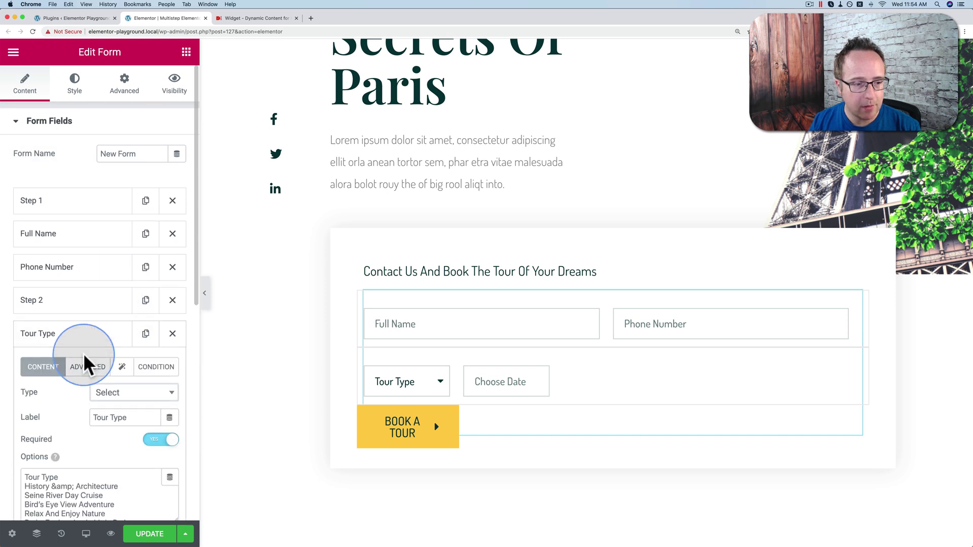
{"action": "scroll", "coordinate": [83, 354], "scroll_direction": "down", "scroll_amount": 3}
{"action": "left_click", "coordinate": [121, 434]}
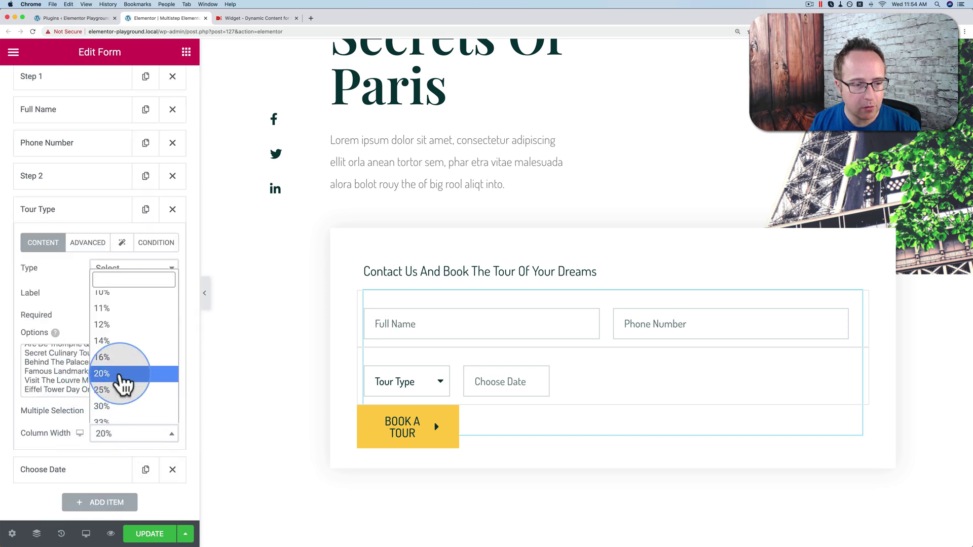
{"action": "scroll", "coordinate": [122, 380], "scroll_direction": "down", "scroll_amount": 2}
{"action": "left_click", "coordinate": [109, 398]}
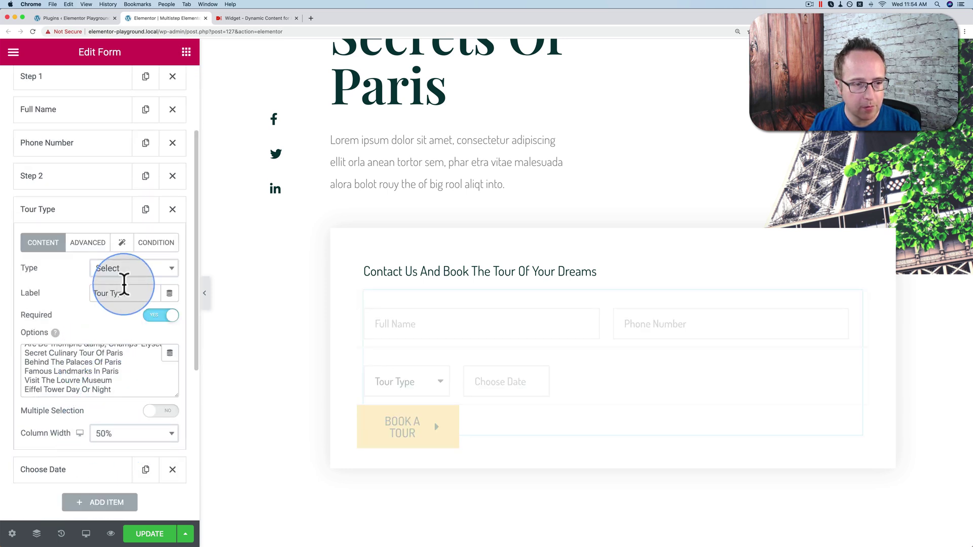
{"action": "left_click", "coordinate": [89, 219]}
Set the Choose Date field's Column Width to 50%
{"action": "left_click", "coordinate": [90, 241]}
{"action": "left_click", "coordinate": [108, 463]}
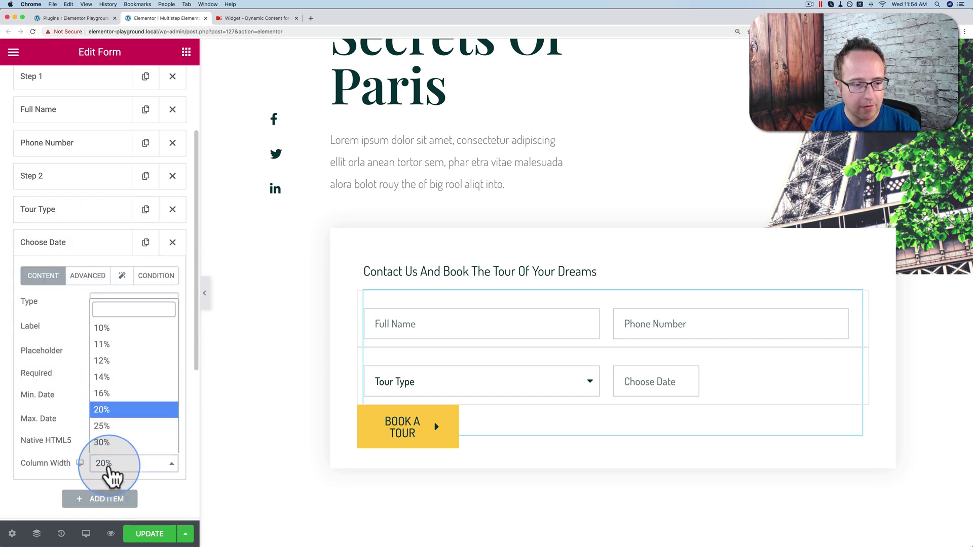
{"action": "scroll", "coordinate": [115, 440], "scroll_direction": "down", "scroll_amount": 3}
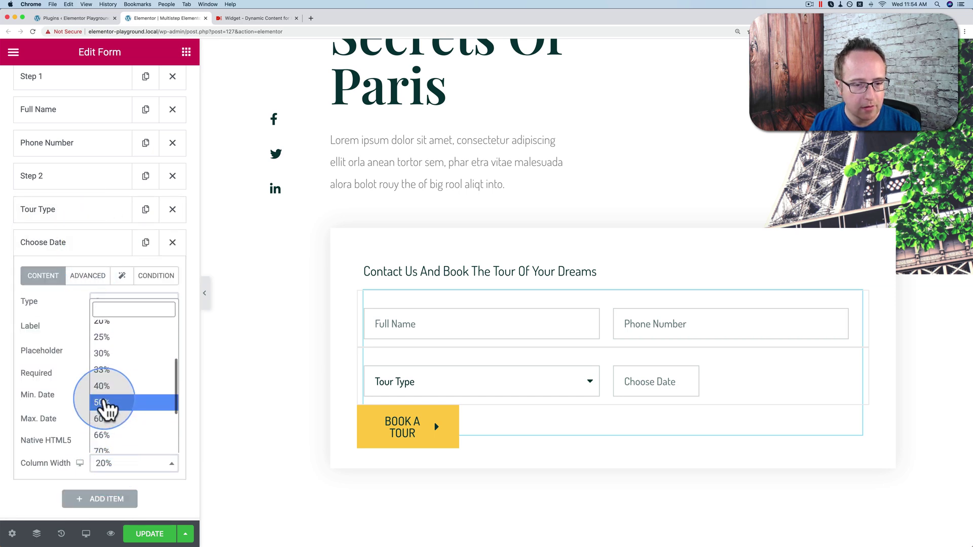
{"action": "left_click", "coordinate": [105, 403]}
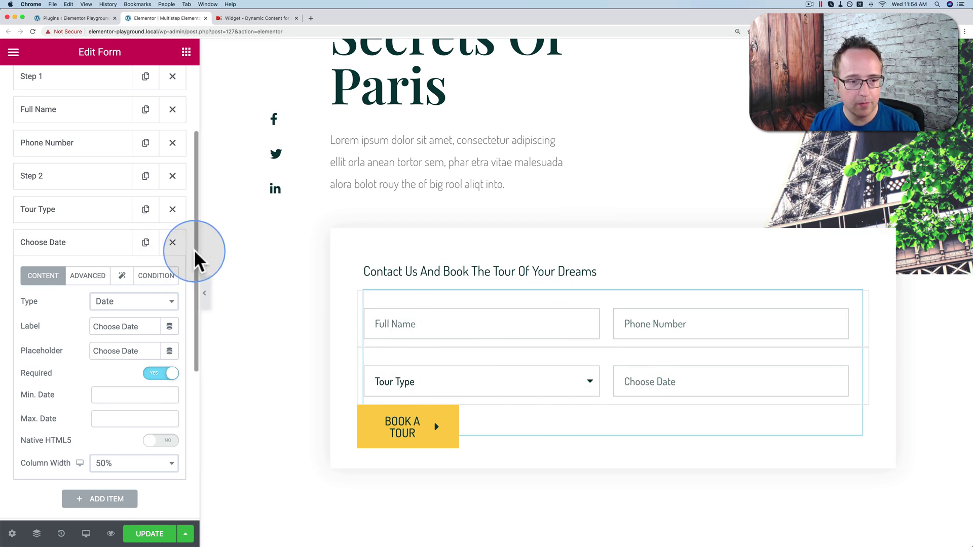
{"action": "scroll", "coordinate": [194, 249], "scroll_direction": "down", "scroll_amount": 5}
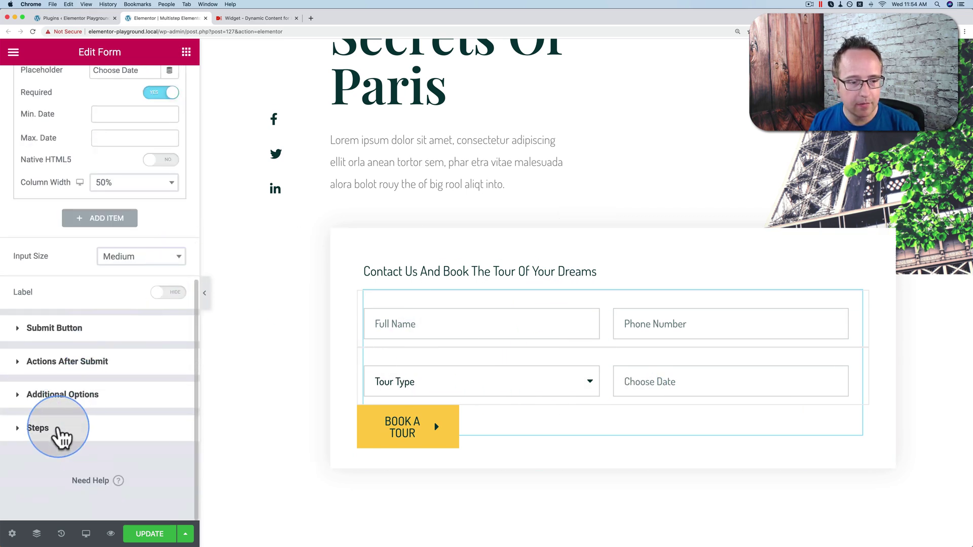
Turn Show All steps off and test step 1 with saved name and phone entries, advancing to step 2
{"action": "left_click", "coordinate": [38, 428]}
{"action": "left_click", "coordinate": [169, 308]}
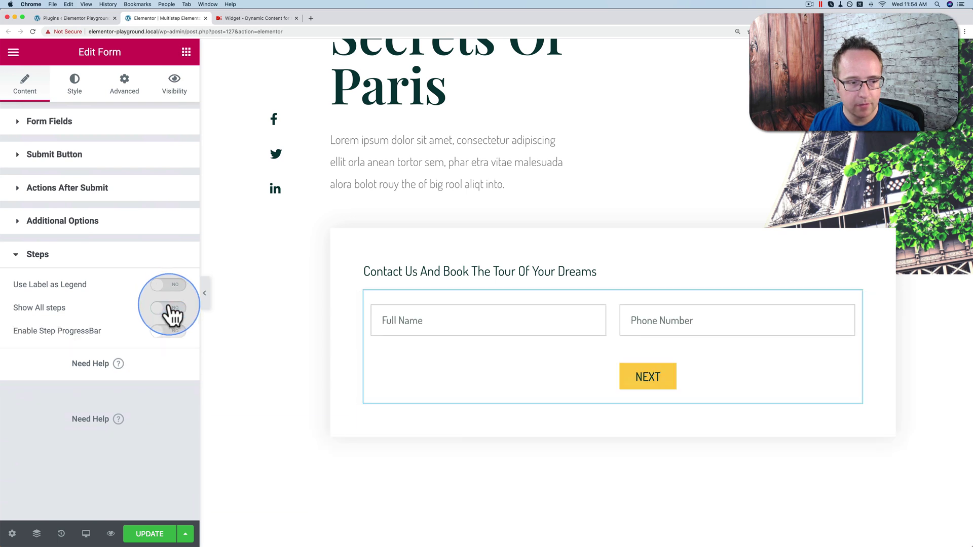
{"action": "left_click", "coordinate": [354, 352]}
{"action": "left_click", "coordinate": [412, 319]}
{"action": "left_click", "coordinate": [398, 352]}
{"action": "left_click", "coordinate": [649, 331]}
{"action": "left_click", "coordinate": [637, 346]}
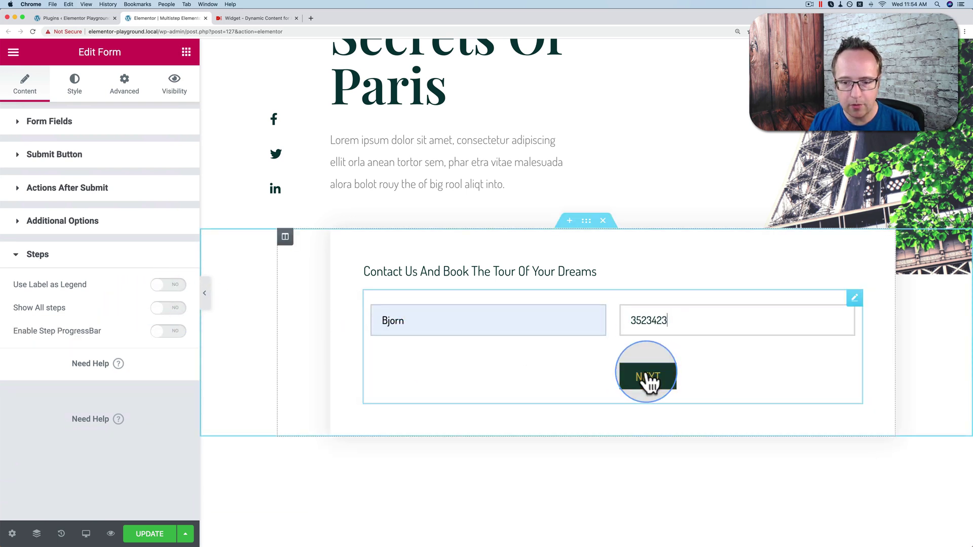
{"action": "left_click", "coordinate": [648, 377]}
Book Explore The Churches Of Paris for April 10, 2020 and submit the test
{"action": "left_click", "coordinate": [540, 327]}
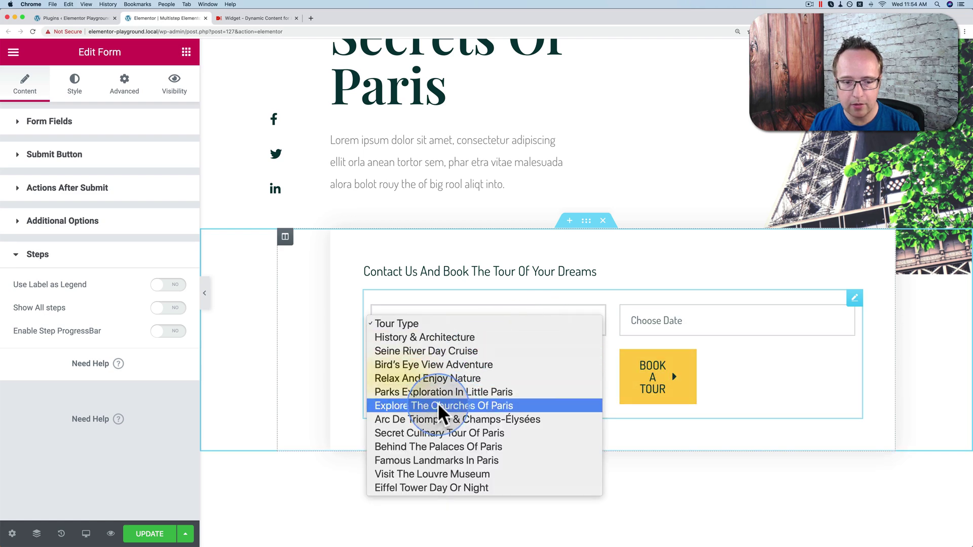
{"action": "left_click", "coordinate": [451, 404]}
{"action": "left_click", "coordinate": [656, 325]}
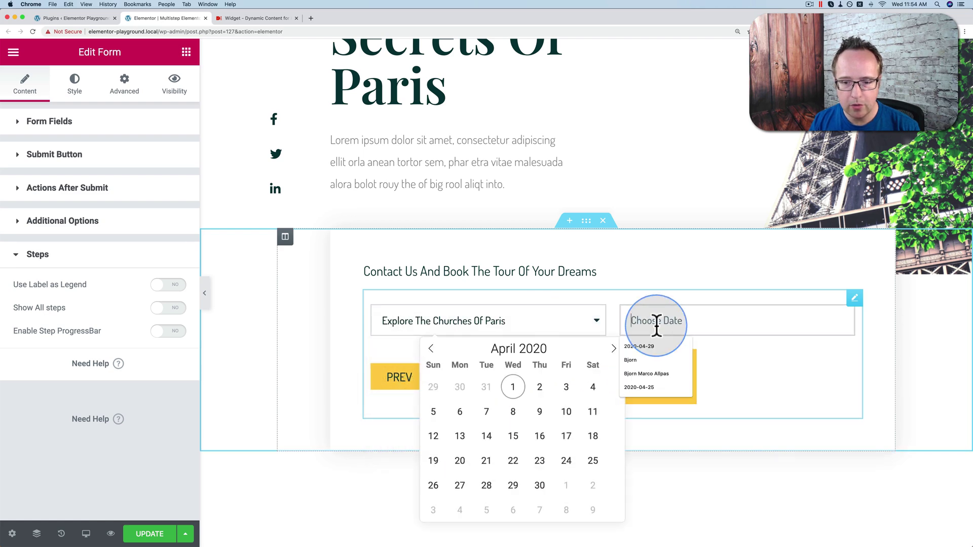
{"action": "left_click", "coordinate": [567, 412]}
{"action": "left_click", "coordinate": [645, 377]}
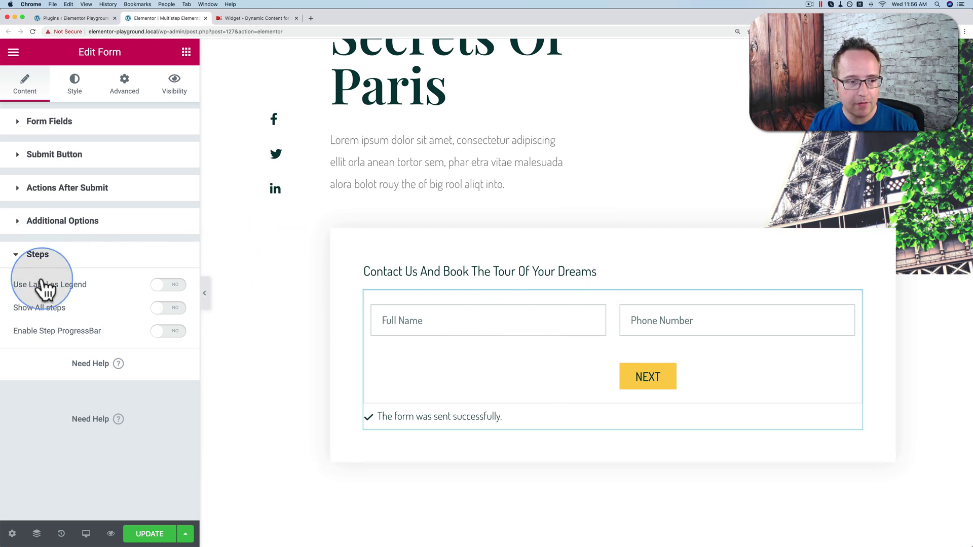
Enable the Step ProgressBar, then fill step 1 with a name and phone number and advance to step 2
{"action": "left_click", "coordinate": [173, 333]}
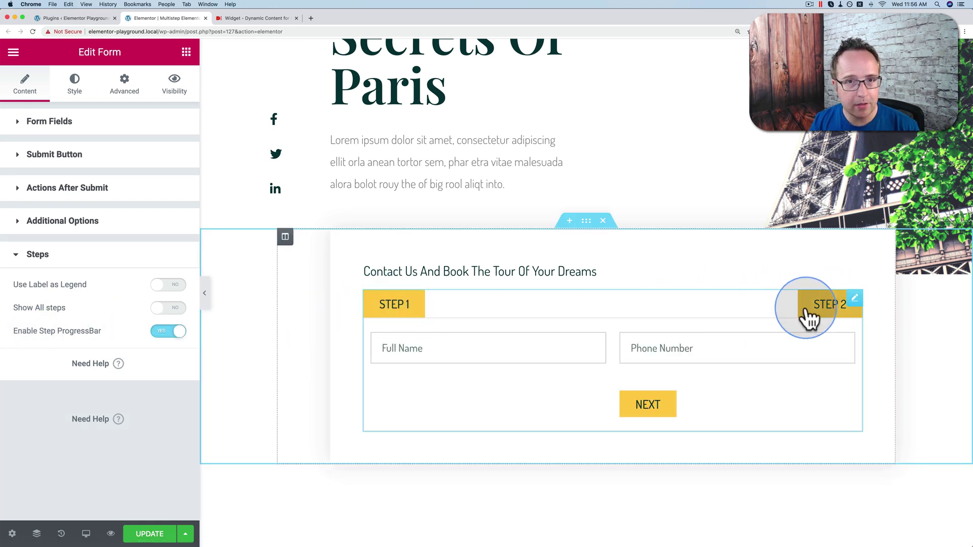
{"action": "left_click", "coordinate": [426, 356]}
{"action": "left_click", "coordinate": [410, 374]}
{"action": "left_click", "coordinate": [637, 355]}
{"action": "type", "text": "324124"}
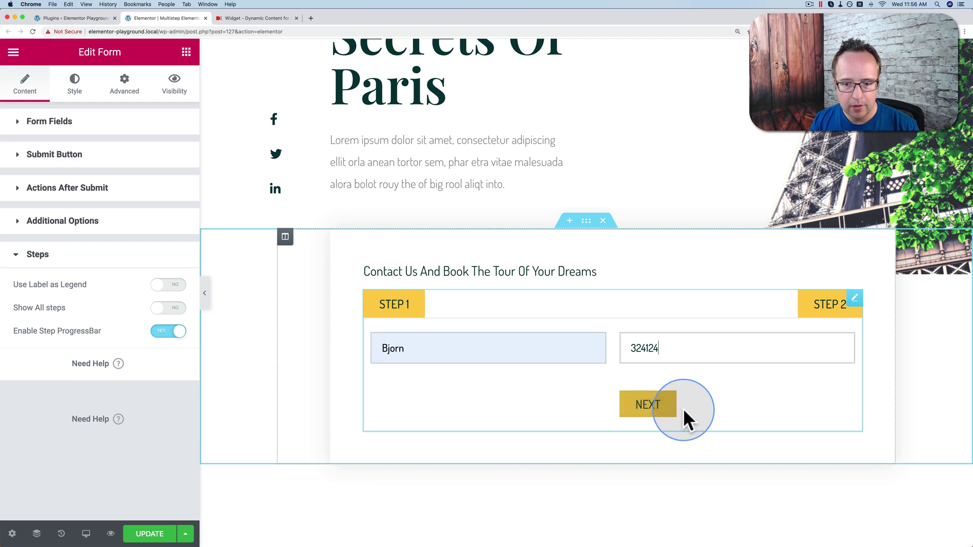
{"action": "left_click", "coordinate": [658, 408]}
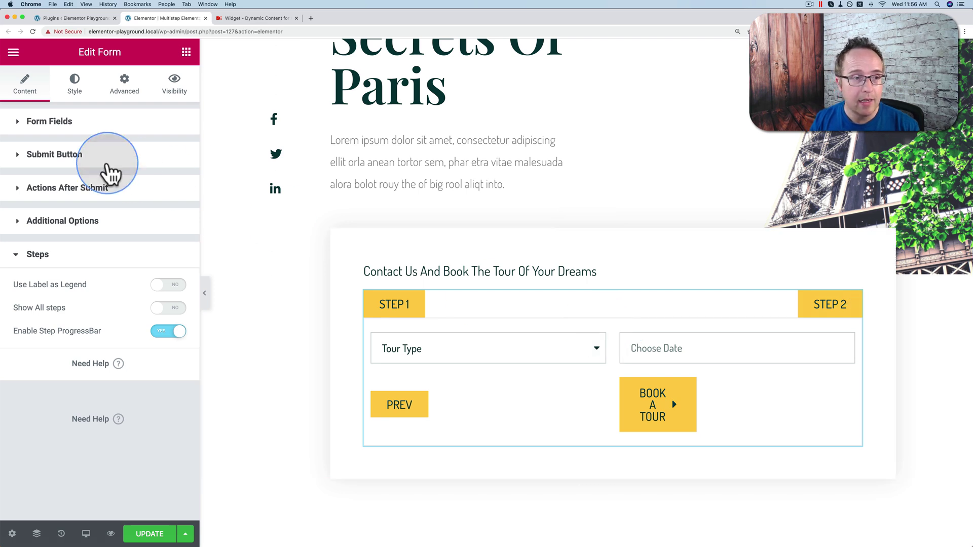
Open the Steps ProgressBar styling group in the form's Style tab
{"action": "left_click", "coordinate": [76, 92]}
{"action": "left_click", "coordinate": [65, 124]}
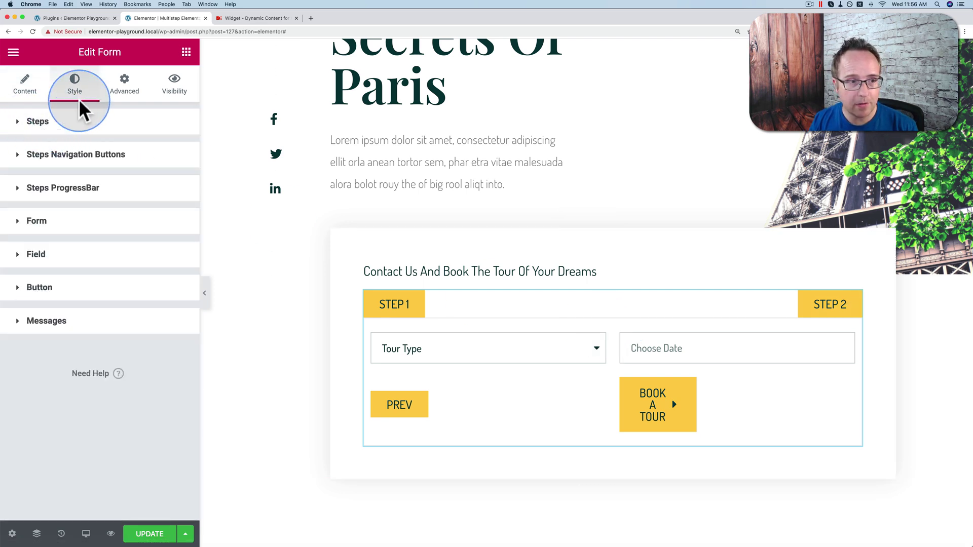
{"action": "left_click", "coordinate": [75, 133]}
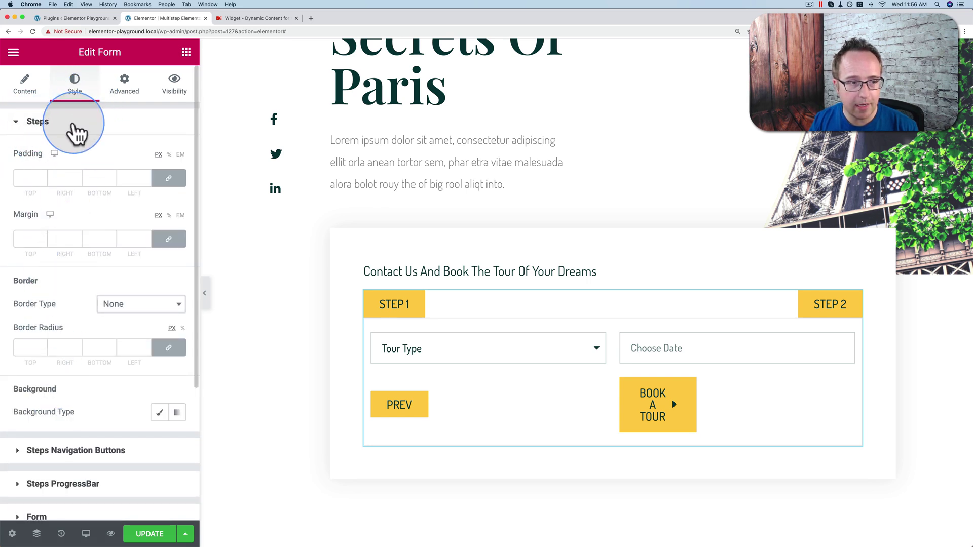
{"action": "left_click", "coordinate": [74, 125]}
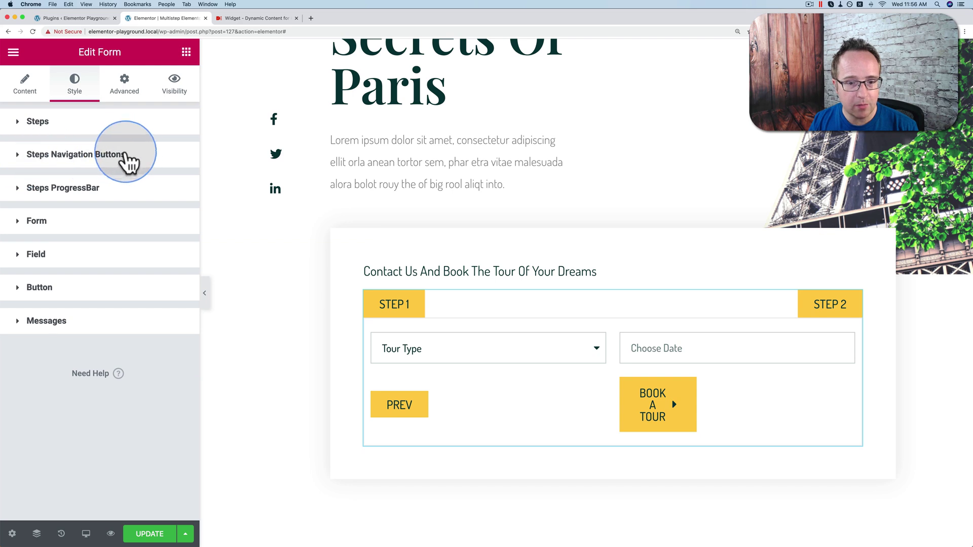
{"action": "left_click", "coordinate": [74, 161]}
{"action": "left_click", "coordinate": [74, 162]}
{"action": "left_click", "coordinate": [103, 192]}
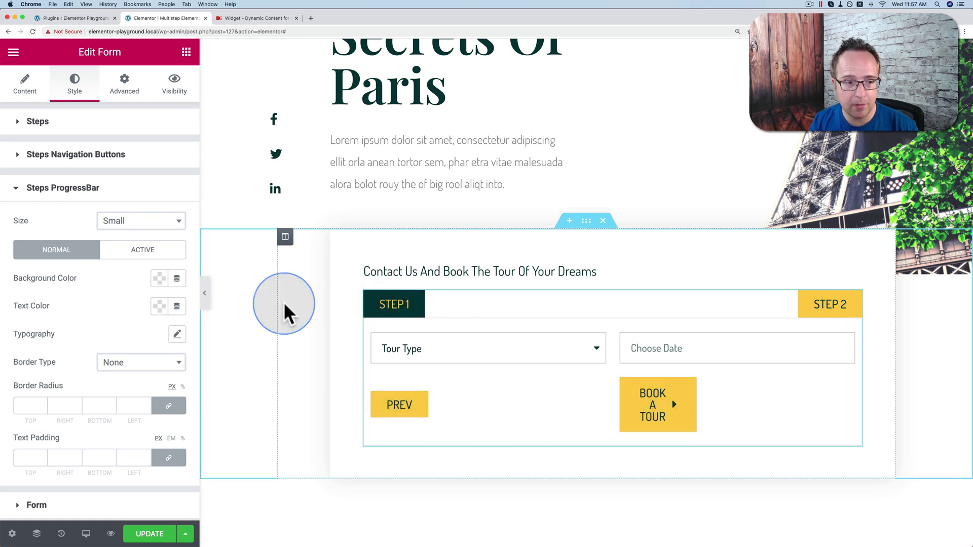
Give inactive steps a light grey background with grey text
{"action": "left_click", "coordinate": [161, 278]}
{"action": "mouse_move", "coordinate": [98, 345]}
{"action": "left_mouse_down"}
{"action": "mouse_move", "coordinate": [83, 347]}
{"action": "mouse_move", "coordinate": [84, 336]}
{"action": "left_mouse_up"}
{"action": "left_click", "coordinate": [158, 282]}
{"action": "left_click", "coordinate": [159, 306]}
{"action": "left_click_drag", "start_coordinate": [94, 379], "coordinate": [77, 403]}
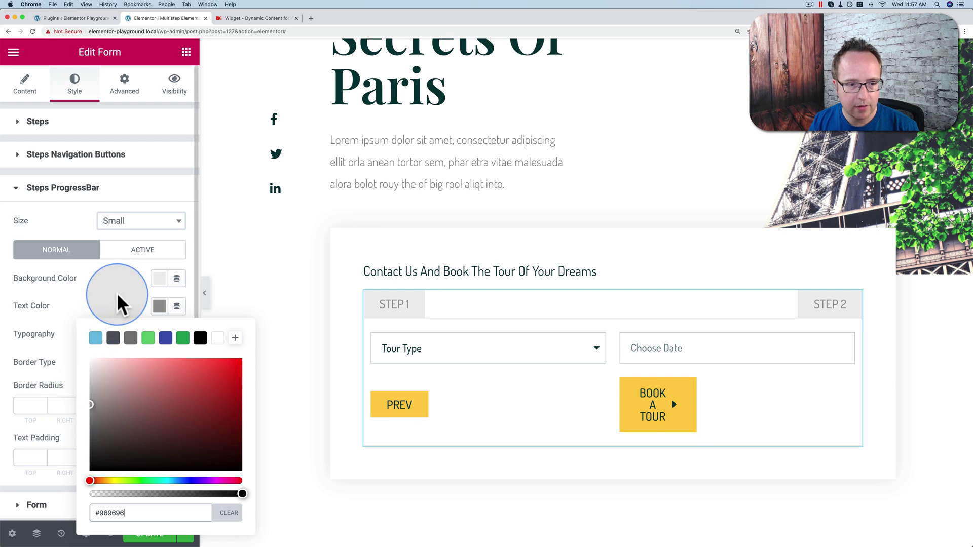
{"action": "left_click", "coordinate": [115, 294]}
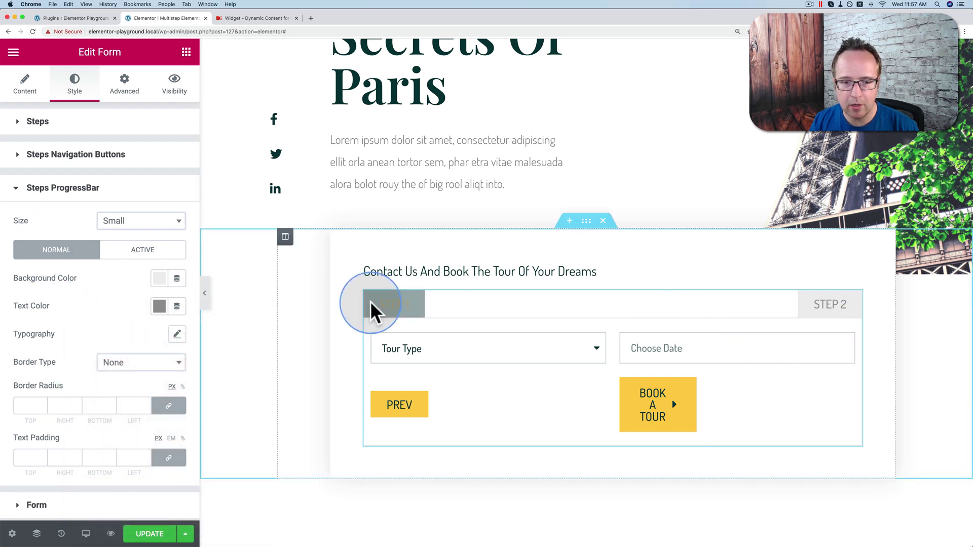
Make the active step darker grey with black text, then check it with PREV and NEXT
{"action": "left_click", "coordinate": [142, 250]}
{"action": "left_click", "coordinate": [159, 279]}
{"action": "mouse_move", "coordinate": [146, 332]}
{"action": "left_mouse_down"}
{"action": "mouse_move", "coordinate": [70, 390]}
{"action": "mouse_move", "coordinate": [61, 424]}
{"action": "mouse_move", "coordinate": [61, 395]}
{"action": "left_mouse_up"}
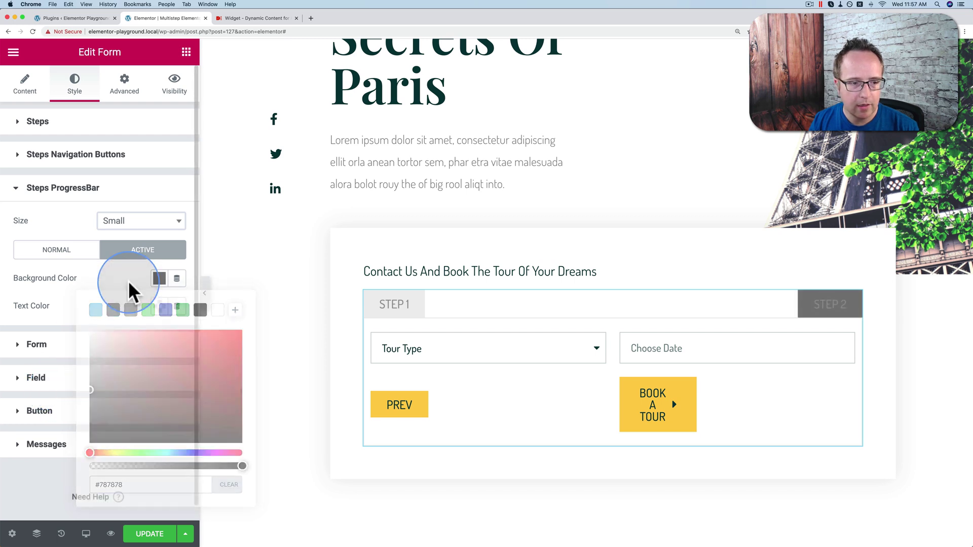
{"action": "left_click", "coordinate": [159, 307]}
{"action": "left_click", "coordinate": [108, 402]}
{"action": "left_click", "coordinate": [94, 293]}
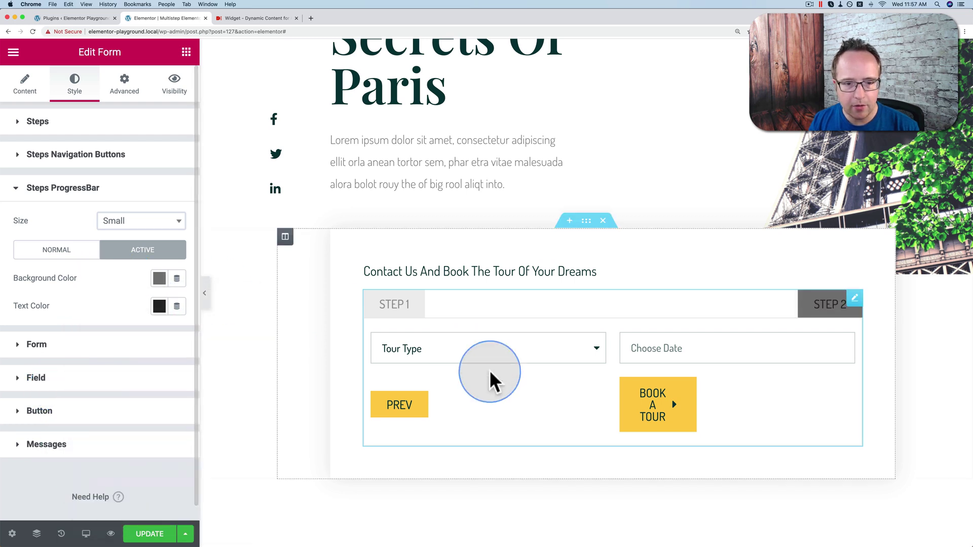
{"action": "left_click", "coordinate": [403, 406]}
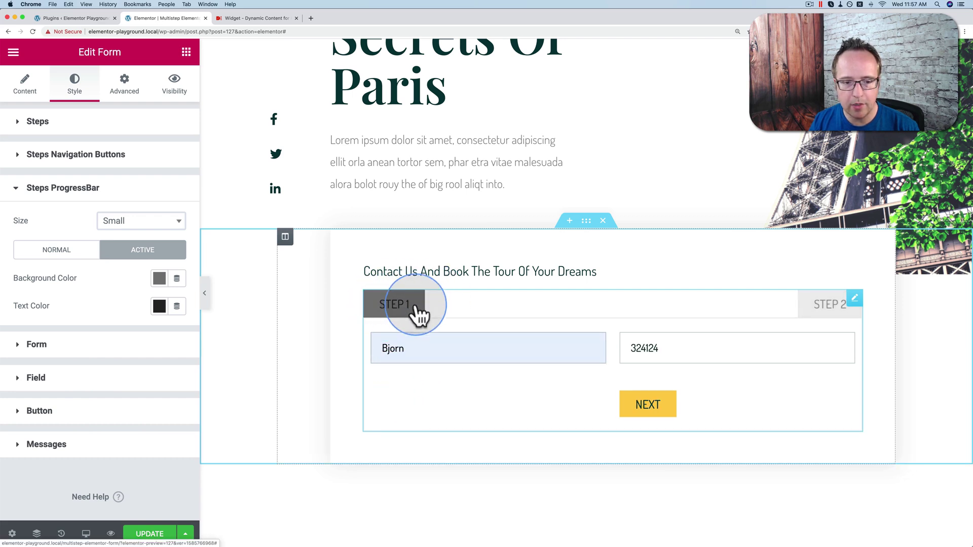
{"action": "left_click", "coordinate": [651, 412]}
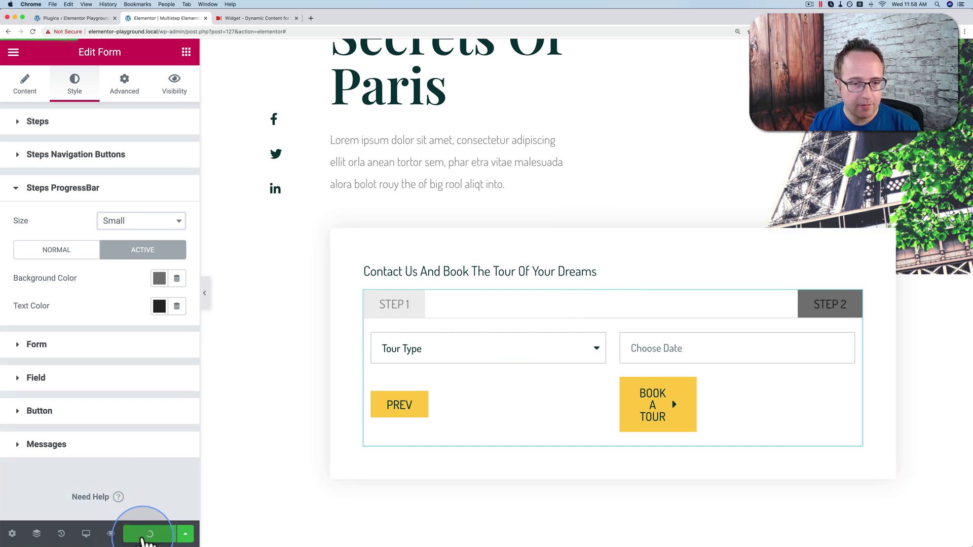
In a live preview, fill Step 1 with the saved name and a phone number, then continue
{"action": "left_click", "coordinate": [110, 534]}
{"action": "left_click", "coordinate": [259, 17]}
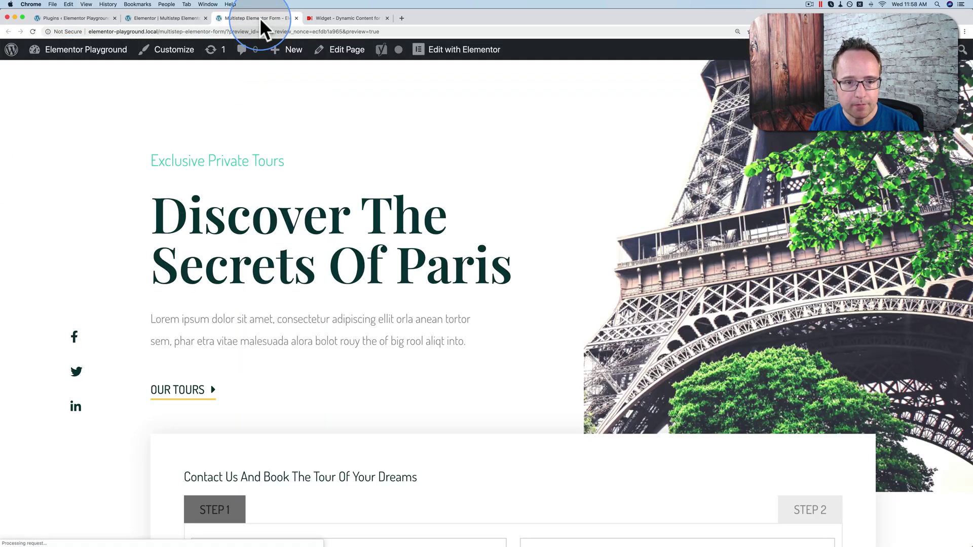
{"action": "scroll", "coordinate": [346, 278], "scroll_direction": "down", "scroll_amount": 5}
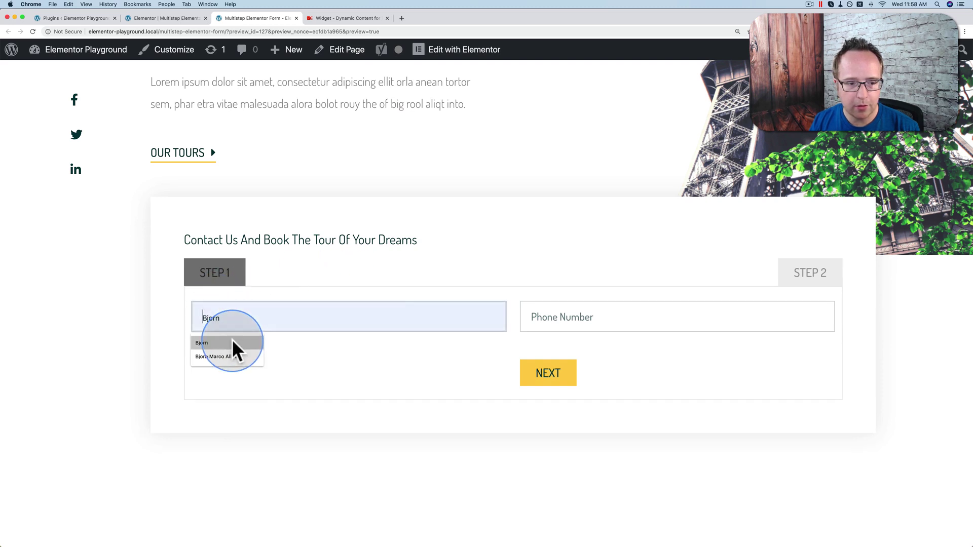
{"action": "left_click", "coordinate": [232, 342]}
{"action": "left_click", "coordinate": [561, 324]}
{"action": "type", "text": "23423432"}
{"action": "left_click", "coordinate": [554, 373]}
Book the Seine River Day Cruise for 2020-04-16, then return to the editor
{"action": "left_click", "coordinate": [288, 322]}
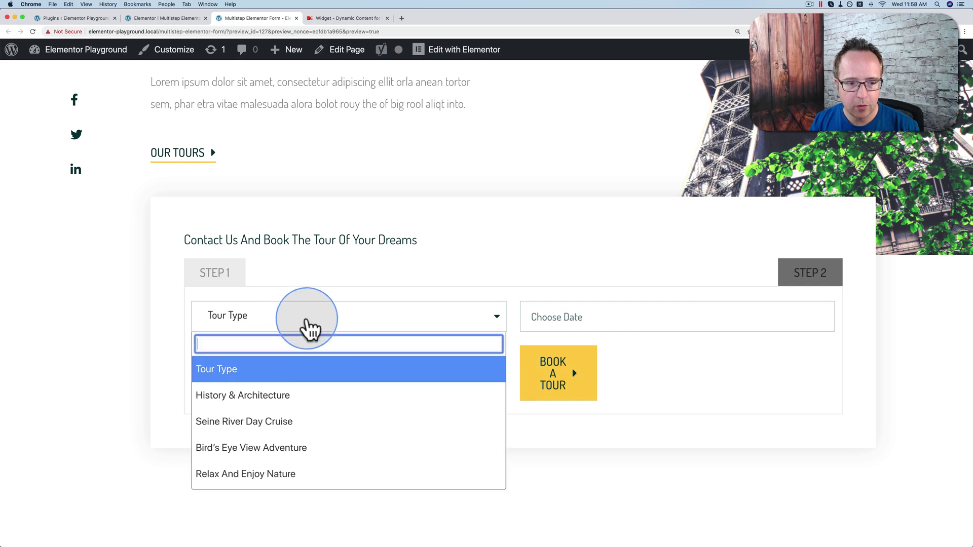
{"action": "left_click", "coordinate": [361, 423]}
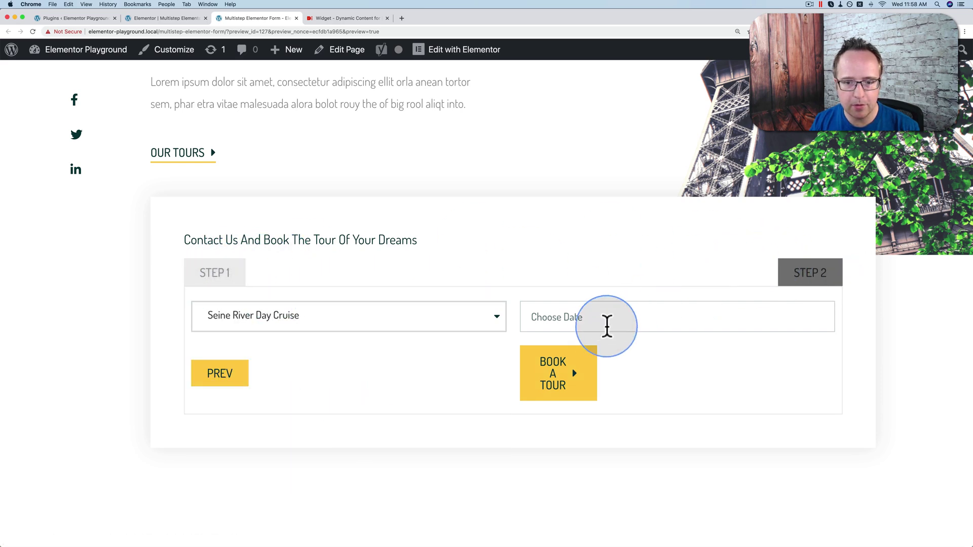
{"action": "left_click", "coordinate": [586, 316]}
{"action": "left_click", "coordinate": [632, 431]}
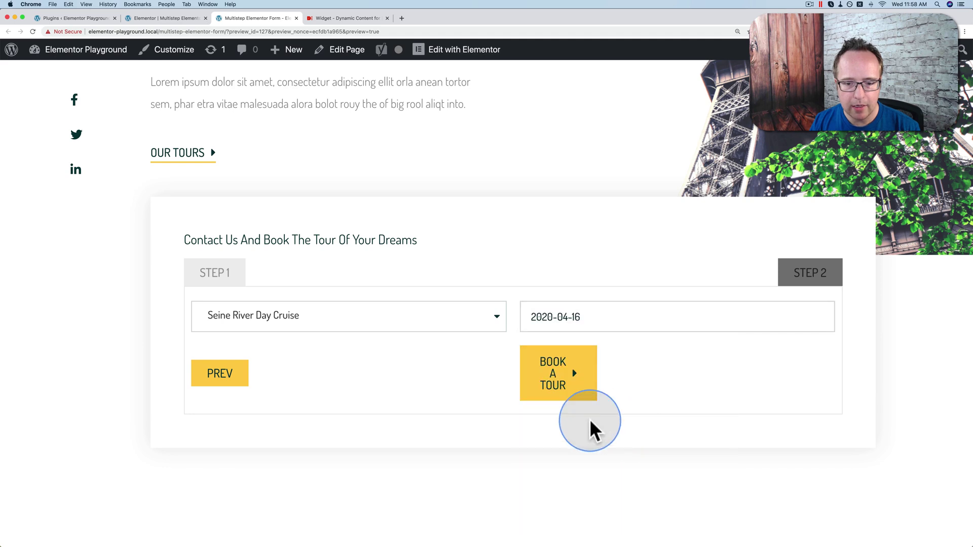
{"action": "left_click", "coordinate": [565, 375]}
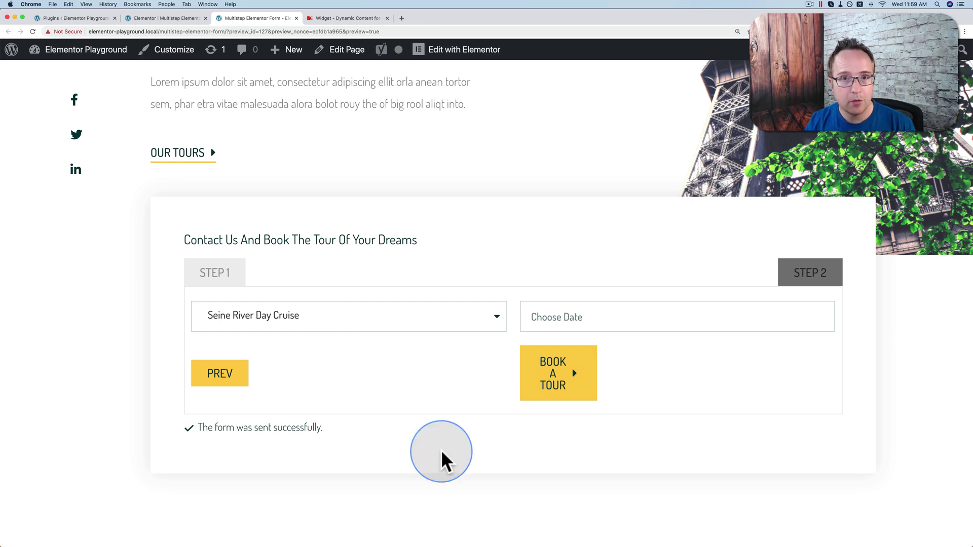
{"action": "left_click", "coordinate": [150, 19]}
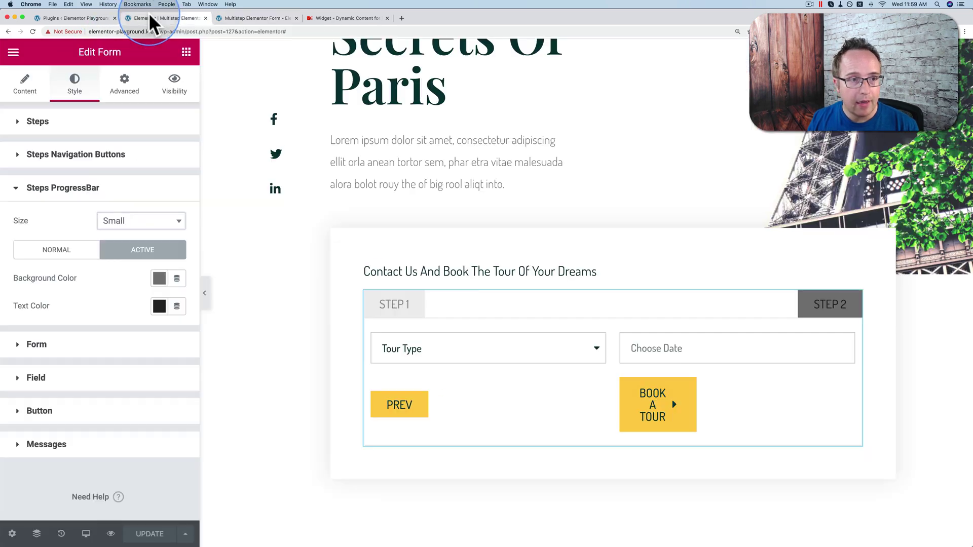
In the form's Content settings, pick Dynamic Email from the Actions After Submit list
{"action": "left_click", "coordinate": [40, 98]}
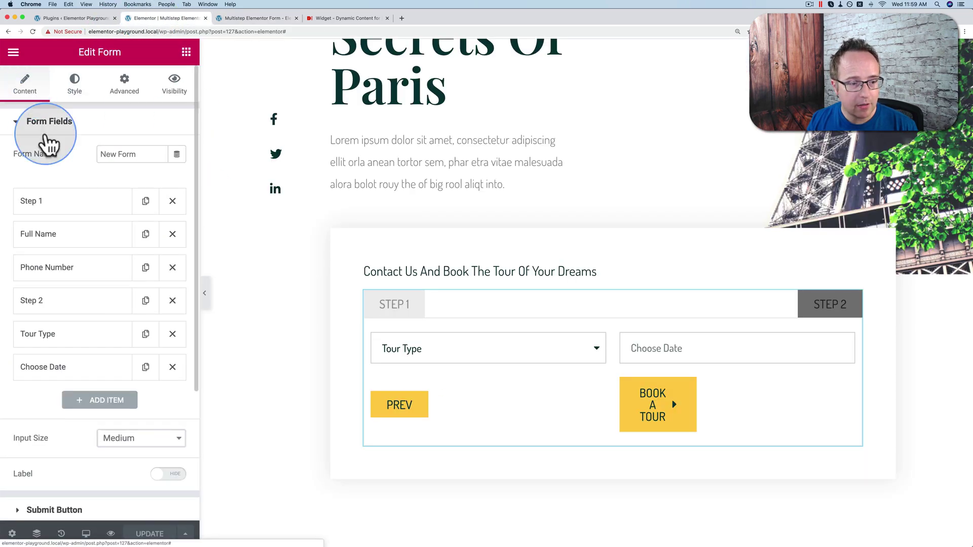
{"action": "left_click", "coordinate": [68, 123]}
{"action": "left_click", "coordinate": [62, 194]}
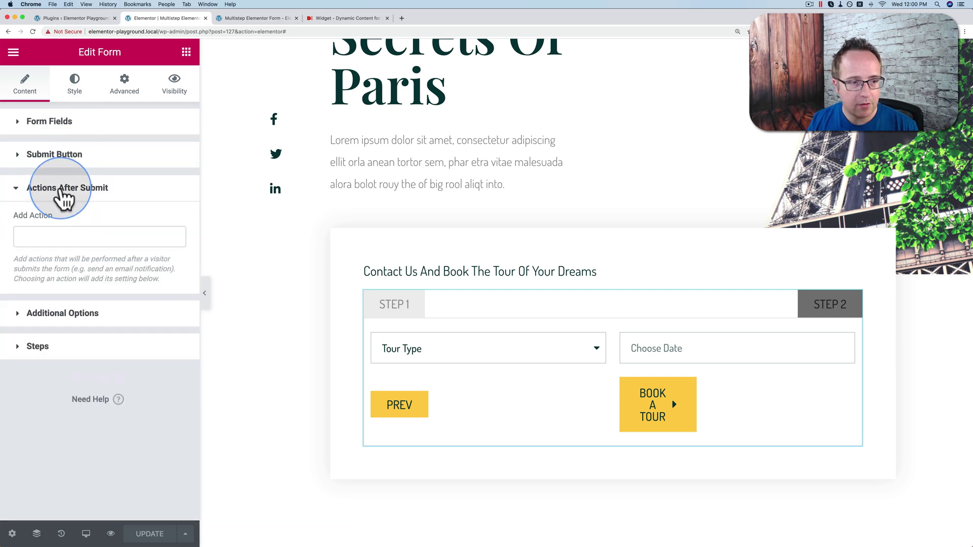
{"action": "left_click", "coordinate": [30, 235]}
{"action": "scroll", "coordinate": [63, 337], "scroll_direction": "down", "scroll_amount": 1}
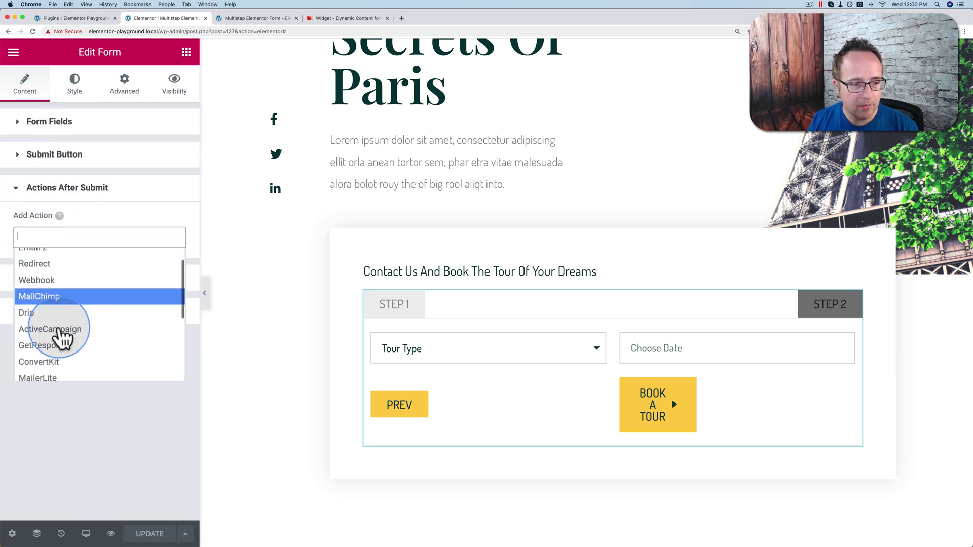
{"action": "scroll", "coordinate": [60, 335], "scroll_direction": "down", "scroll_amount": 3}
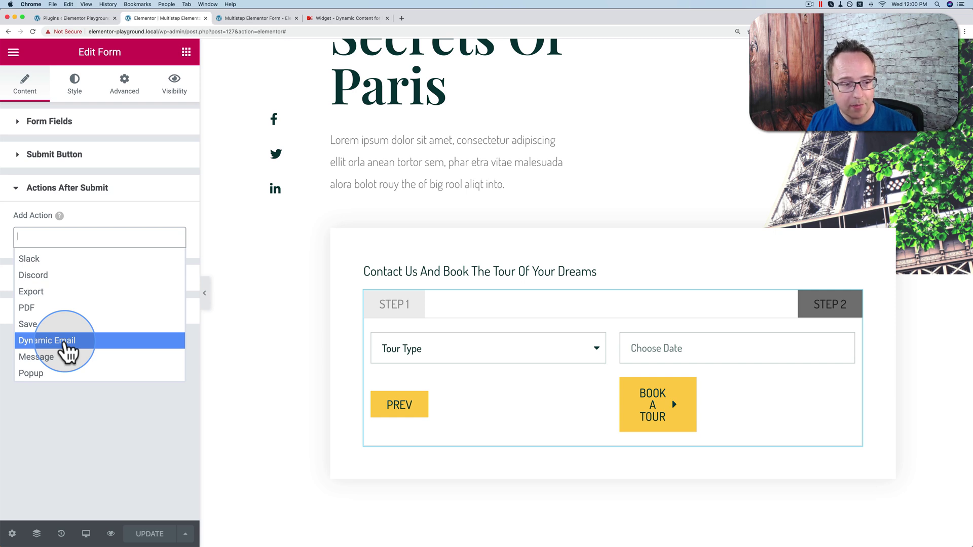
{"action": "left_click", "coordinate": [68, 350]}
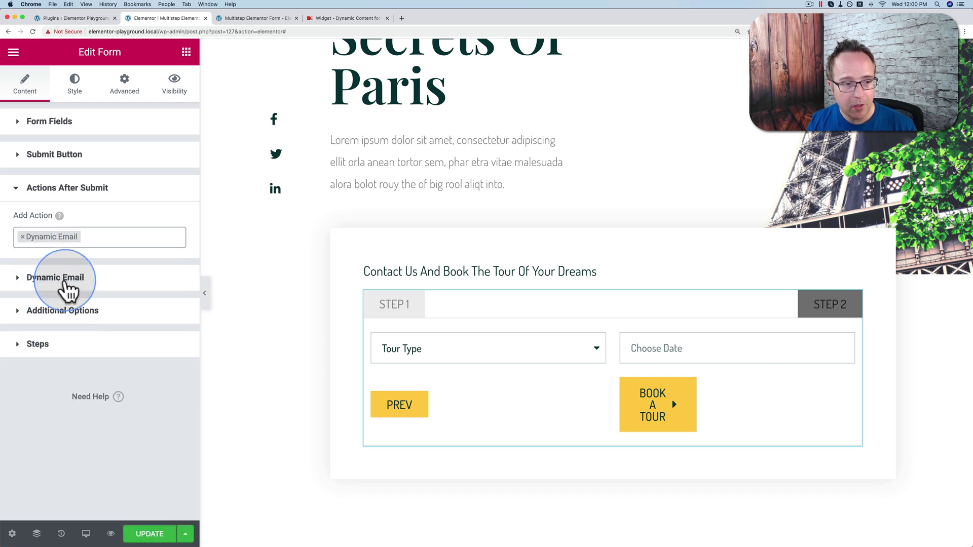
Add a first Dynamic Email item, review its condition and body options, and keep a plain message
{"action": "left_click", "coordinate": [92, 280]}
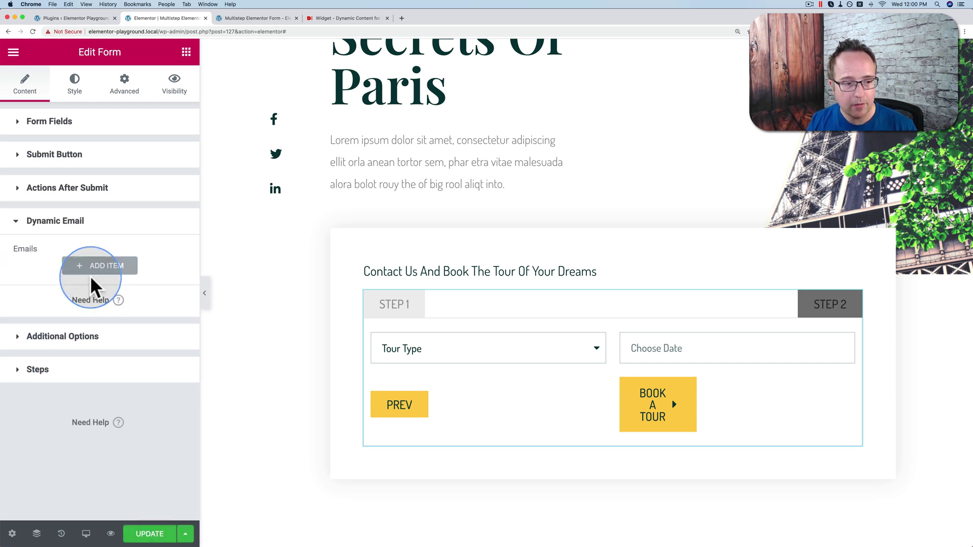
{"action": "left_click", "coordinate": [91, 277]}
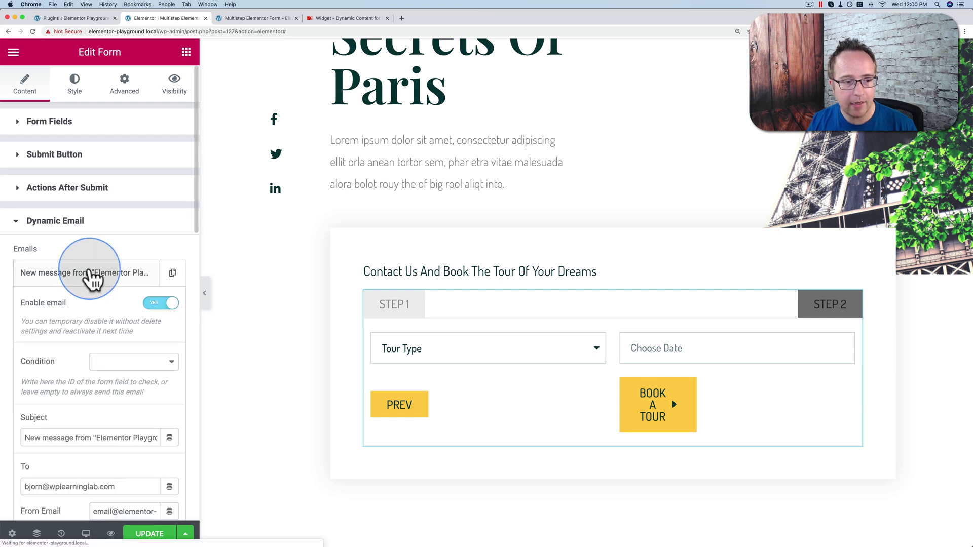
{"action": "scroll", "coordinate": [11, 285], "scroll_direction": "down", "scroll_amount": 3}
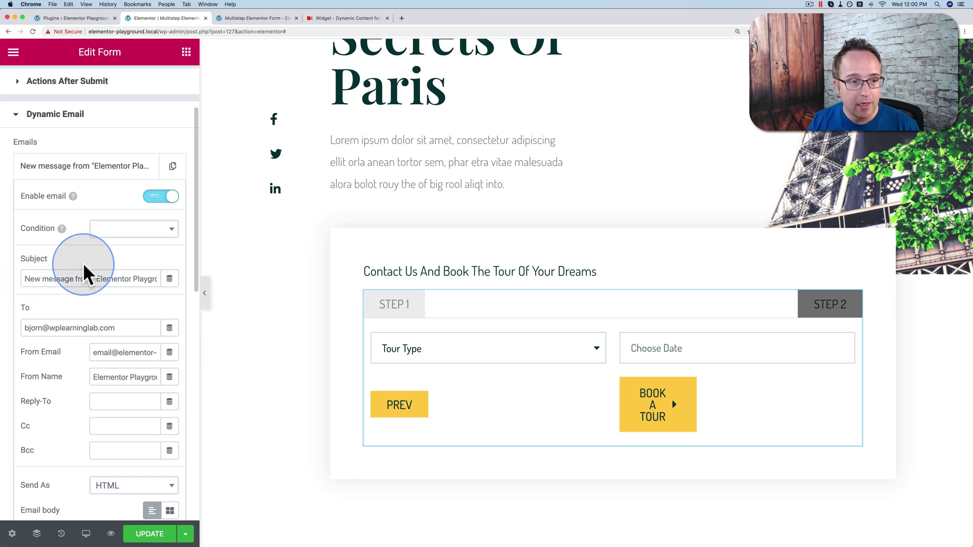
{"action": "left_click", "coordinate": [142, 228]}
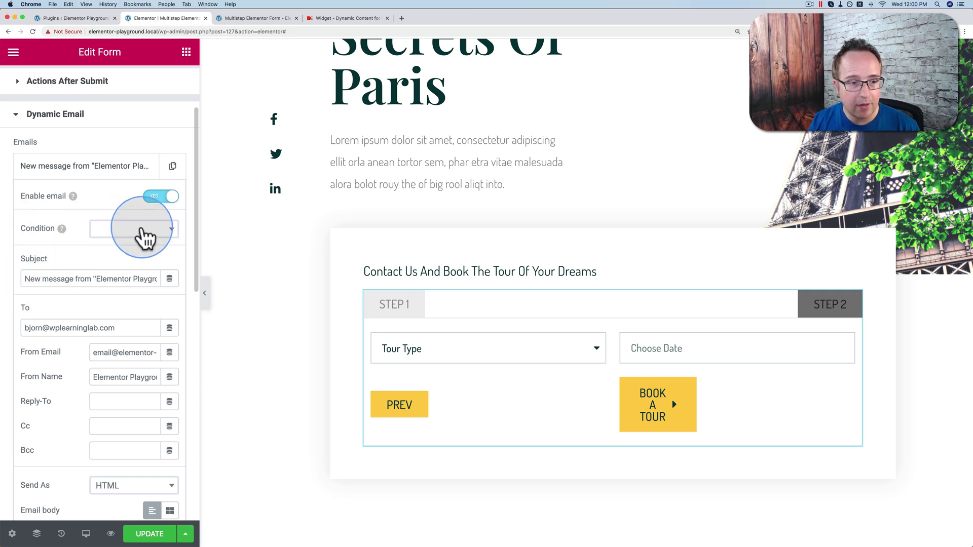
{"action": "left_click", "coordinate": [78, 245]}
{"action": "scroll", "coordinate": [78, 244], "scroll_direction": "down", "scroll_amount": 2}
{"action": "scroll", "coordinate": [78, 244], "scroll_direction": "down", "scroll_amount": 1}
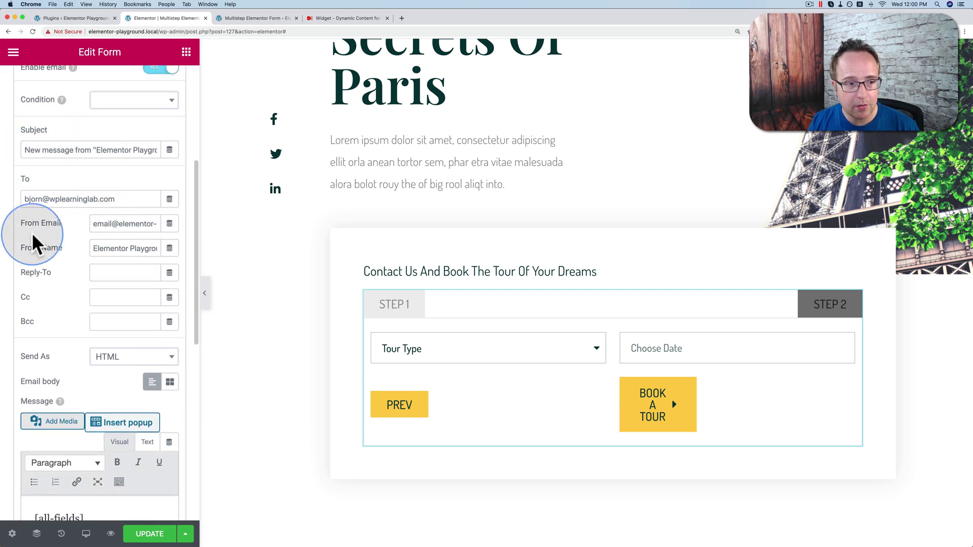
{"action": "scroll", "coordinate": [113, 244], "scroll_direction": "down", "scroll_amount": 3}
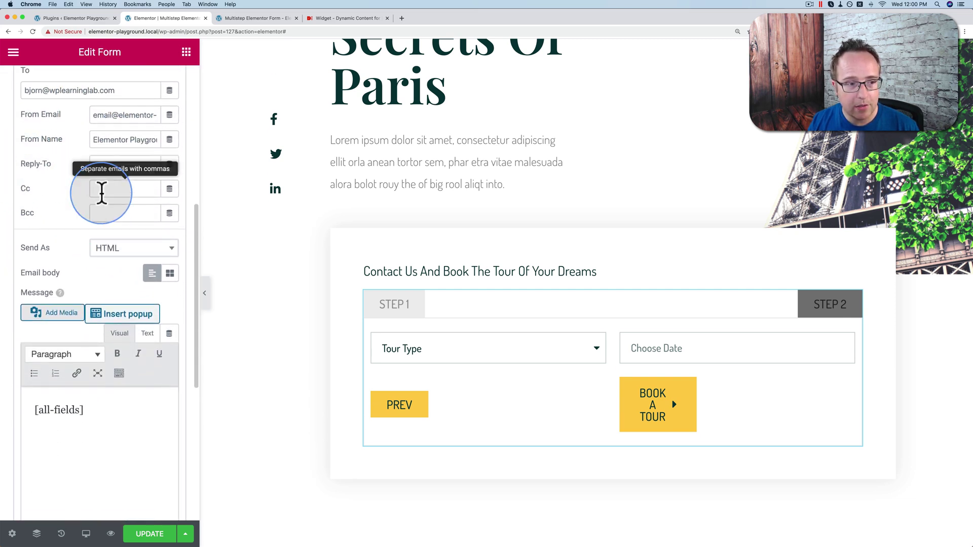
{"action": "scroll", "coordinate": [56, 228], "scroll_direction": "down", "scroll_amount": 2}
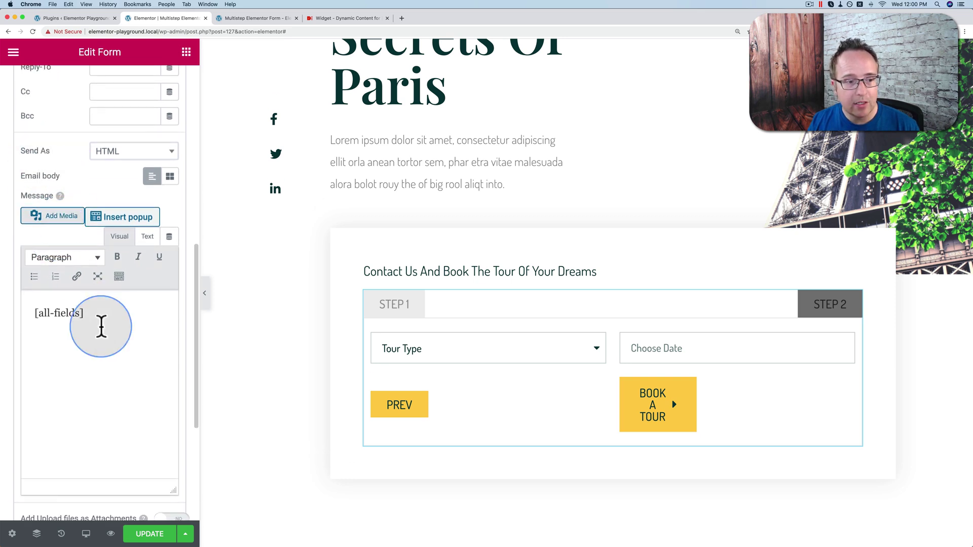
{"action": "left_click_drag", "start_coordinate": [99, 326], "coordinate": [17, 304]}
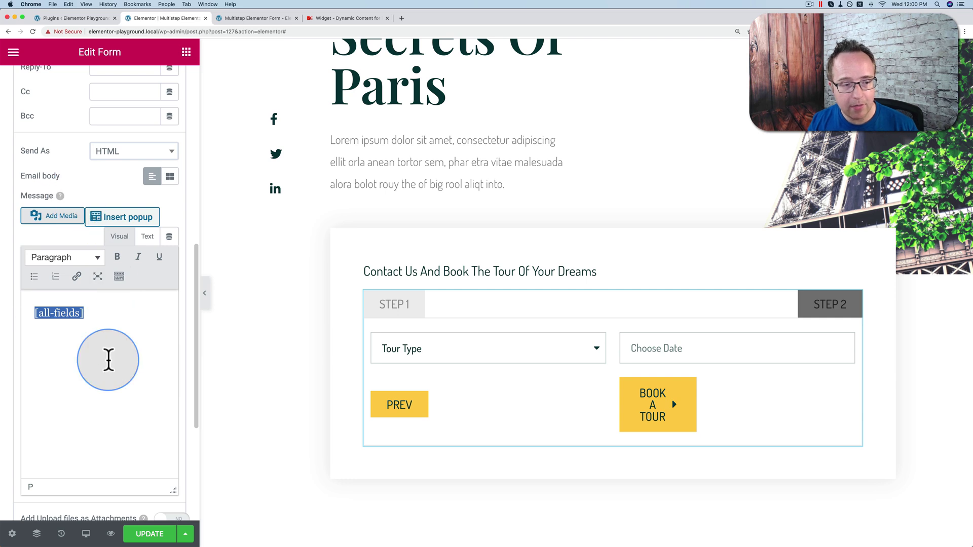
{"action": "left_click", "coordinate": [170, 177]}
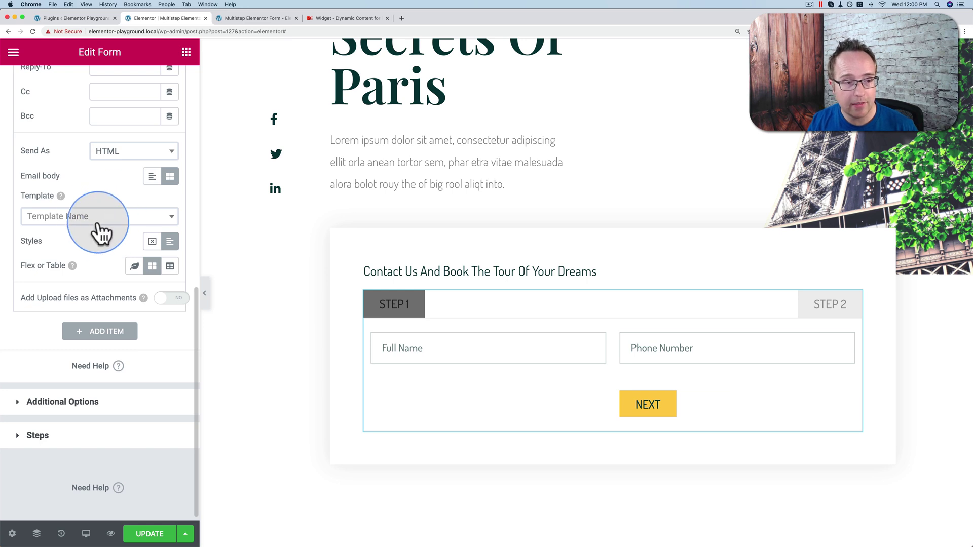
{"action": "left_click", "coordinate": [152, 177]}
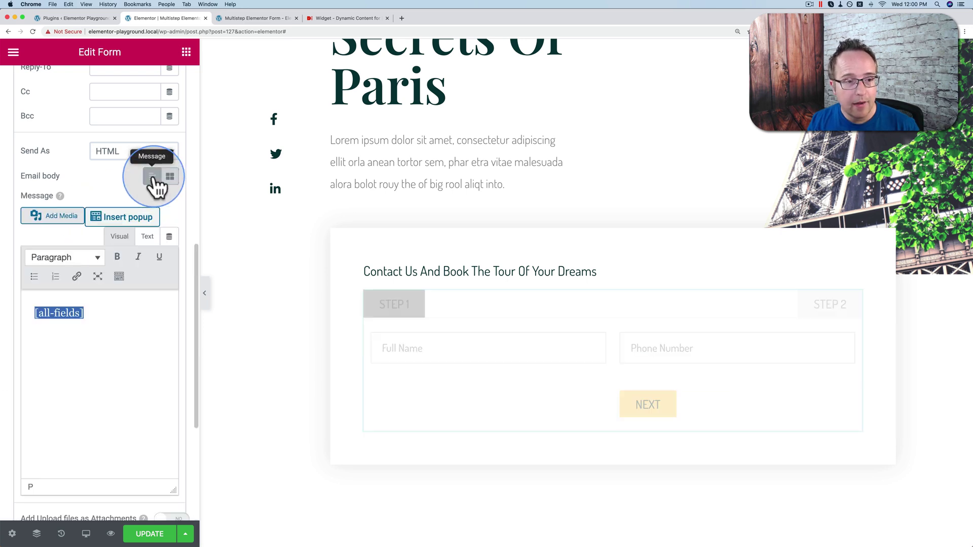
{"action": "scroll", "coordinate": [131, 204], "scroll_direction": "up", "scroll_amount": 3}
{"action": "scroll", "coordinate": [130, 205], "scroll_direction": "up", "scroll_amount": 4}
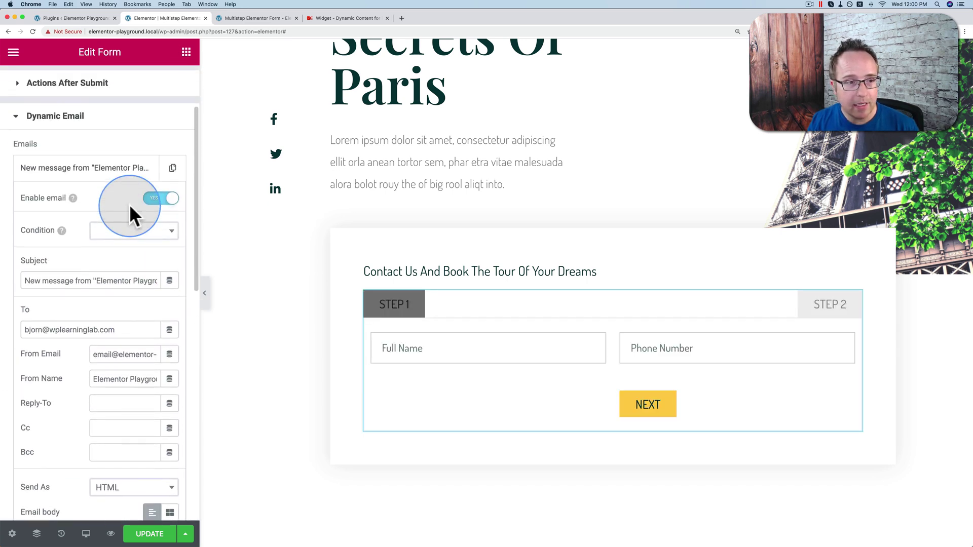
{"action": "left_click", "coordinate": [61, 171]}
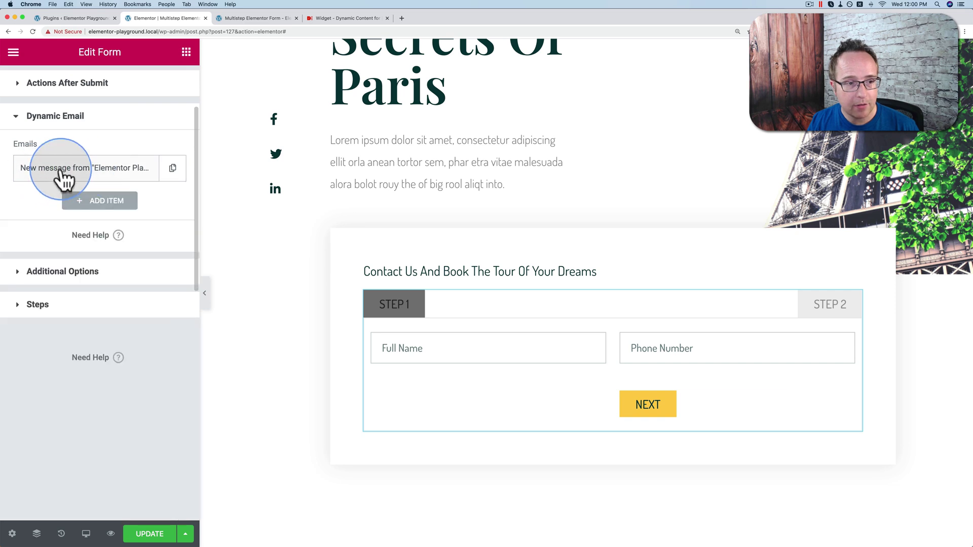
Add a second, third and fourth email item, collapsing each one
{"action": "left_click", "coordinate": [100, 202]}
{"action": "left_click", "coordinate": [79, 305]}
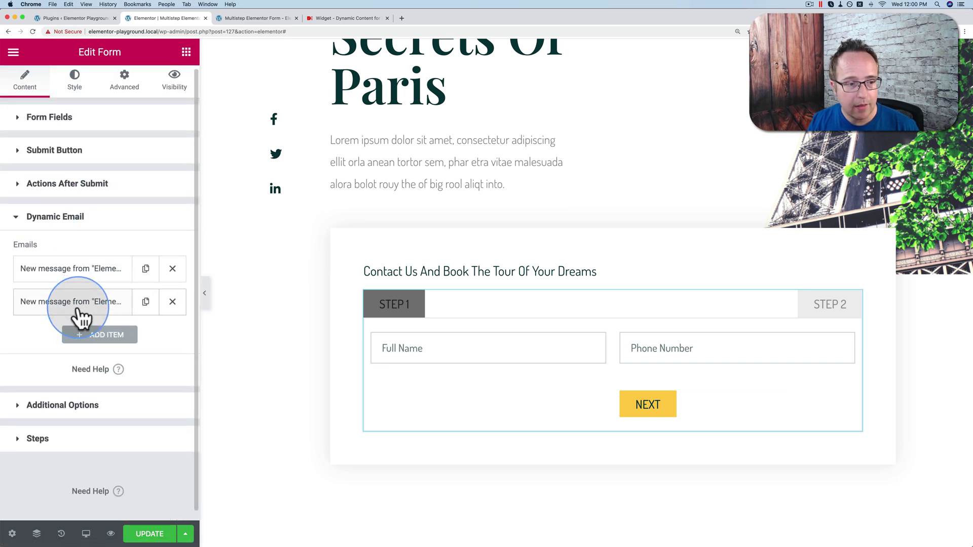
{"action": "left_click", "coordinate": [101, 330]}
{"action": "left_click", "coordinate": [85, 332]}
{"action": "scroll", "coordinate": [89, 336], "scroll_direction": "down", "scroll_amount": 1}
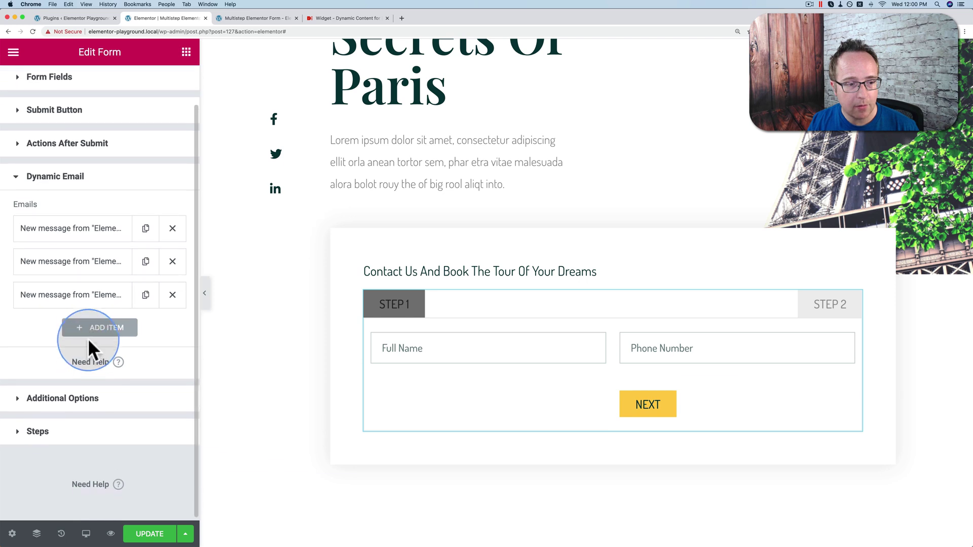
{"action": "left_click", "coordinate": [96, 329]}
{"action": "left_click", "coordinate": [96, 332]}
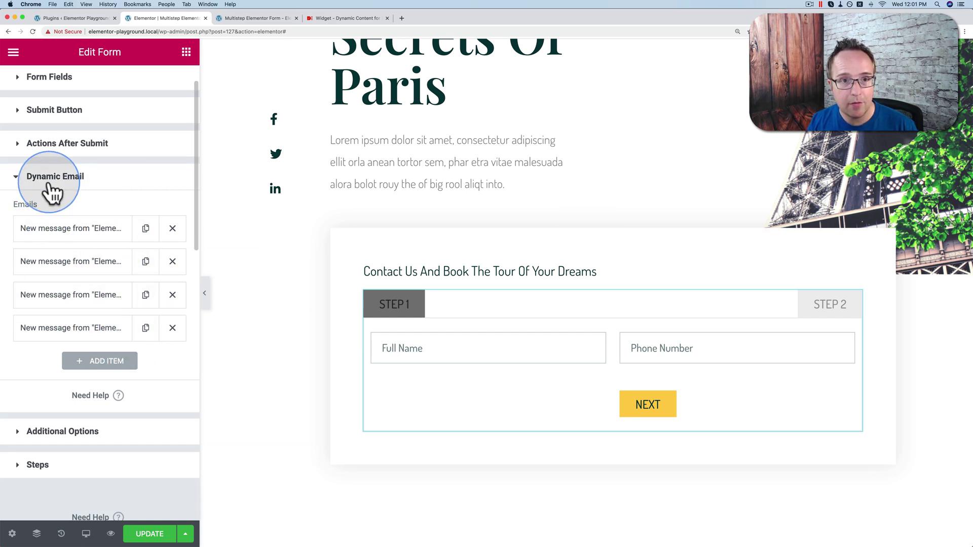
On the dynamic.ooo site, open the Pricing page and bring up the Widget categories menu
{"action": "left_click", "coordinate": [352, 18]}
{"action": "left_click", "coordinate": [687, 86]}
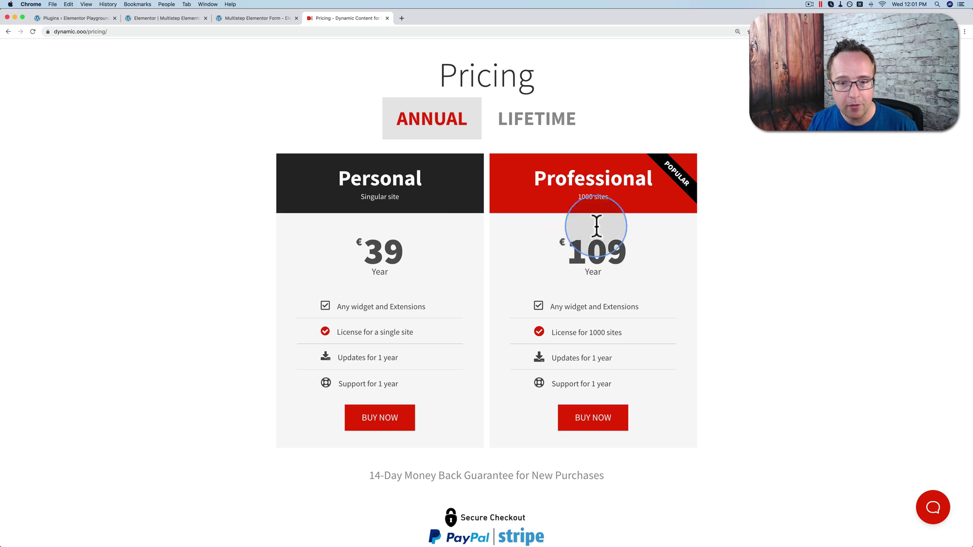
{"action": "scroll", "coordinate": [499, 261], "scroll_direction": "up", "scroll_amount": 2}
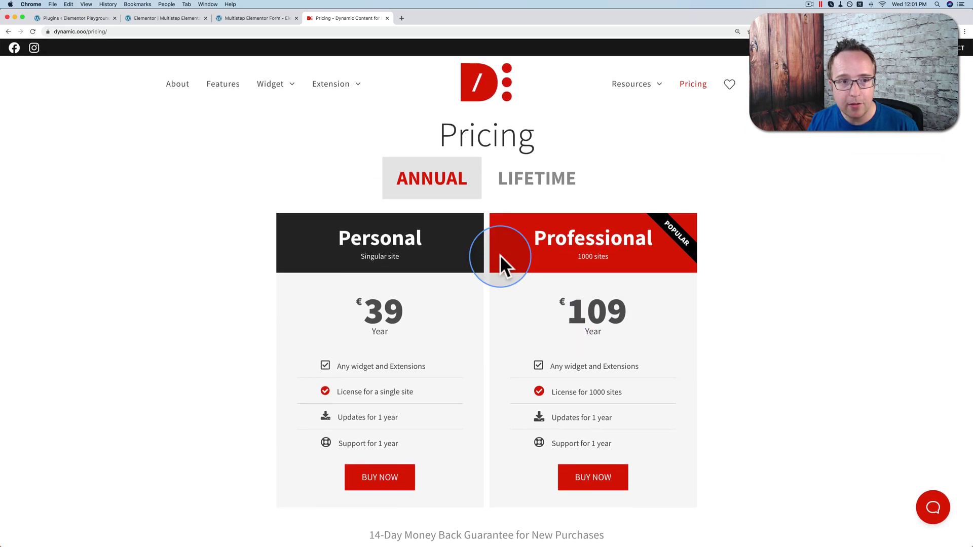
{"action": "mouse_move", "coordinate": [277, 96]}
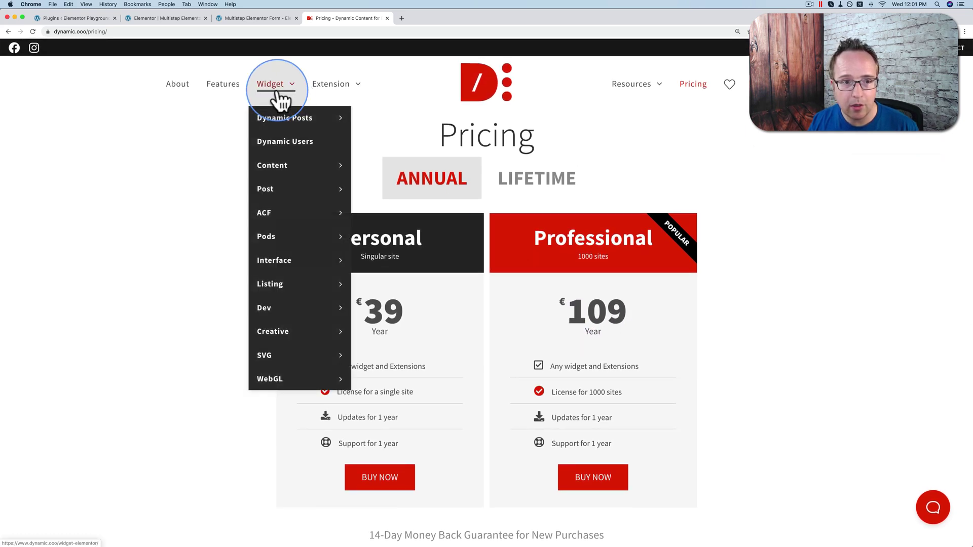